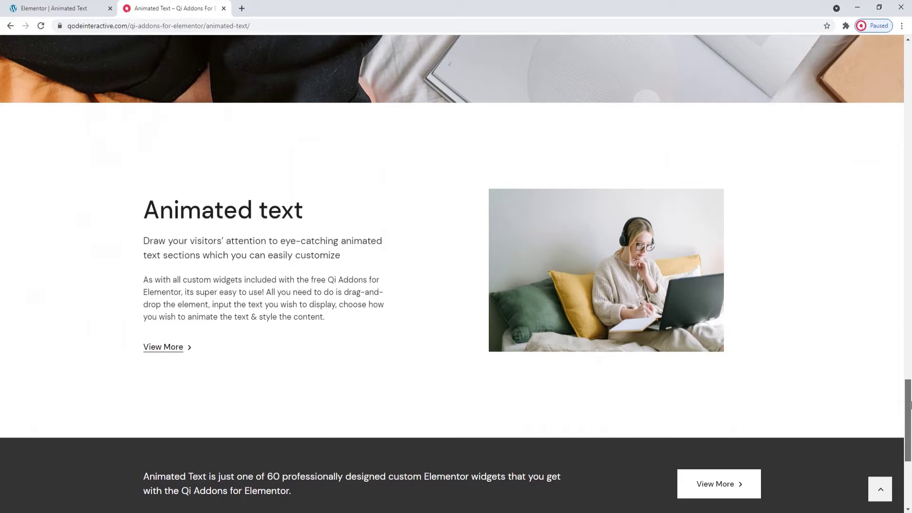
- Switch from the Qi Addons demo site to the Elementor page editor
left_click(71, 8)
- Search the widgets for 'animated' and drag the Animated Text widget onto the page
left_click(96, 82)
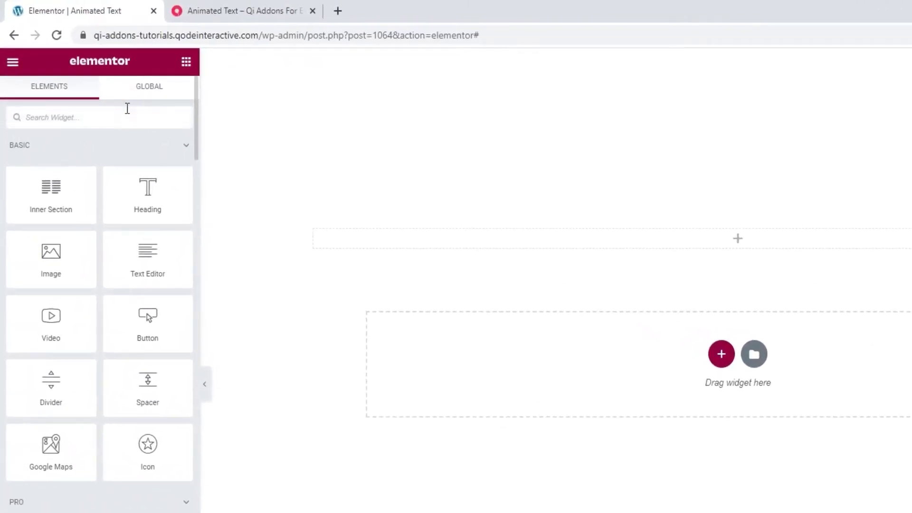
type("anim")
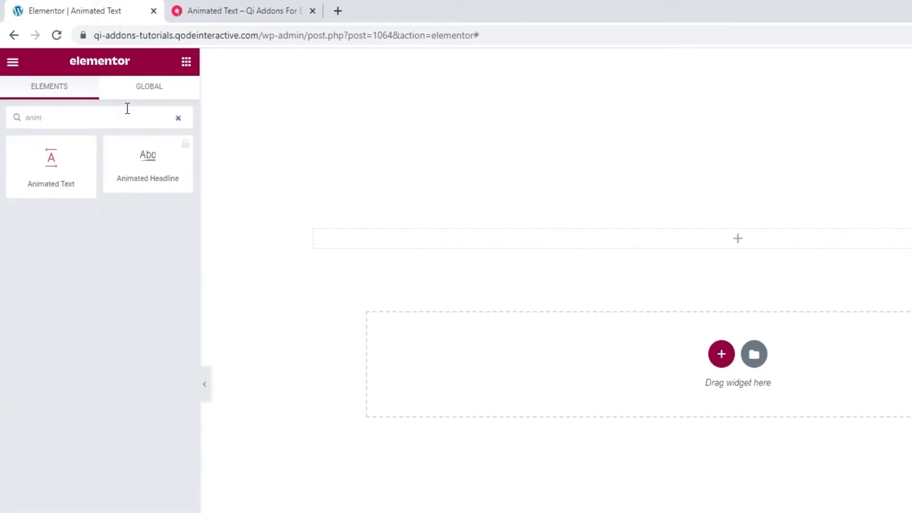
type("ated")
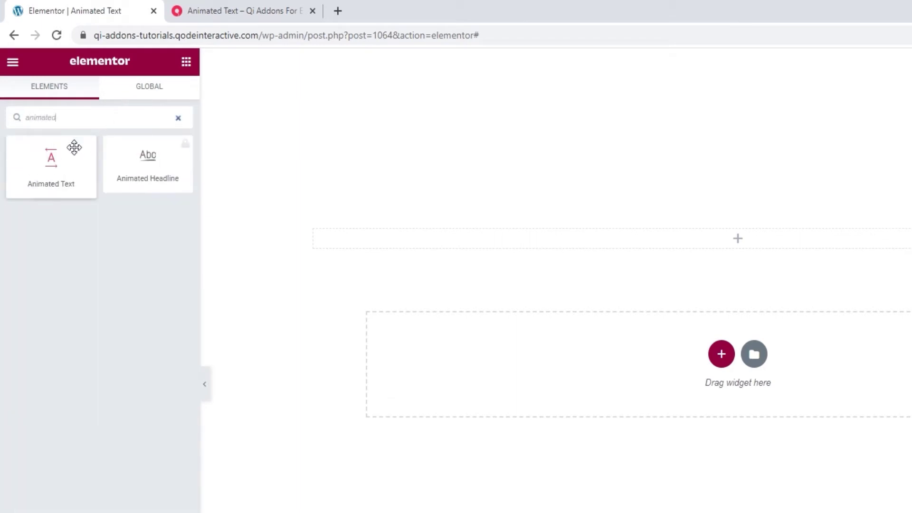
left_click(51, 153)
left_click_drag(51, 153, 420, 240)
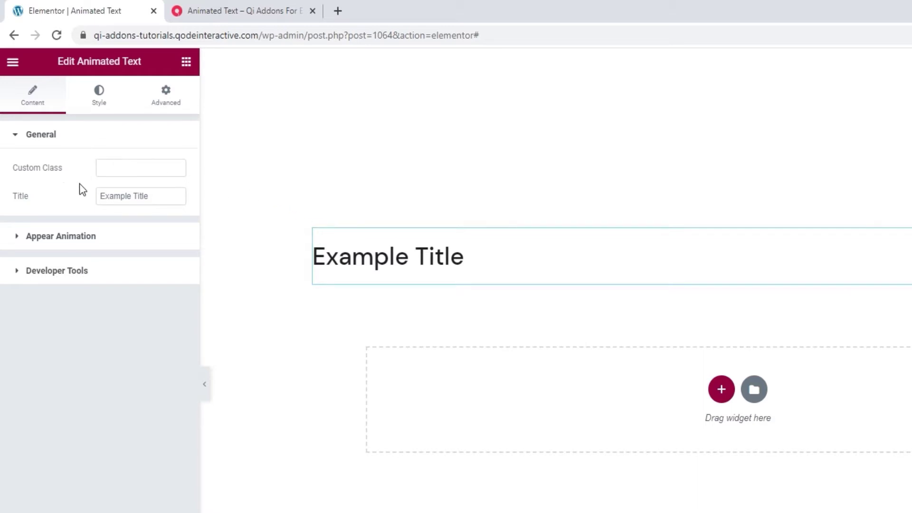
- Replace the example title with 'Pick your animation style.'
triple_click(100, 196)
type("Pick y")
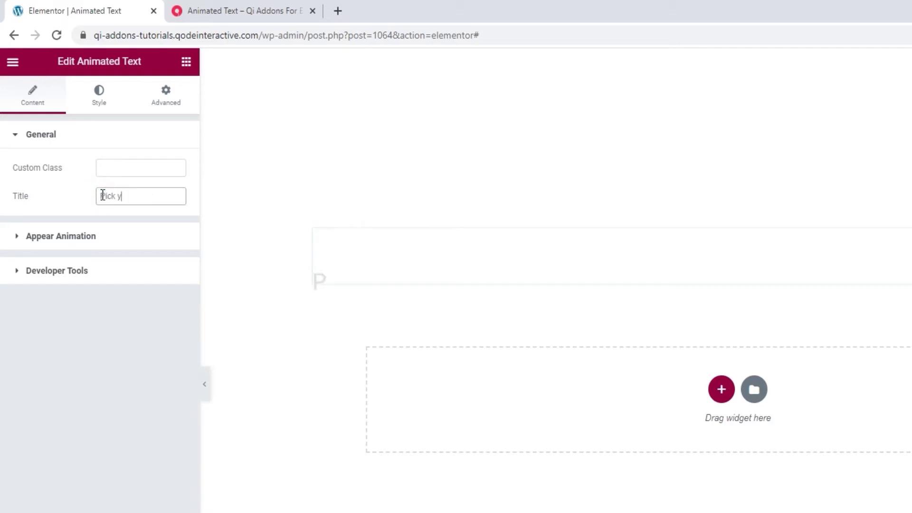
type("our animation style.")
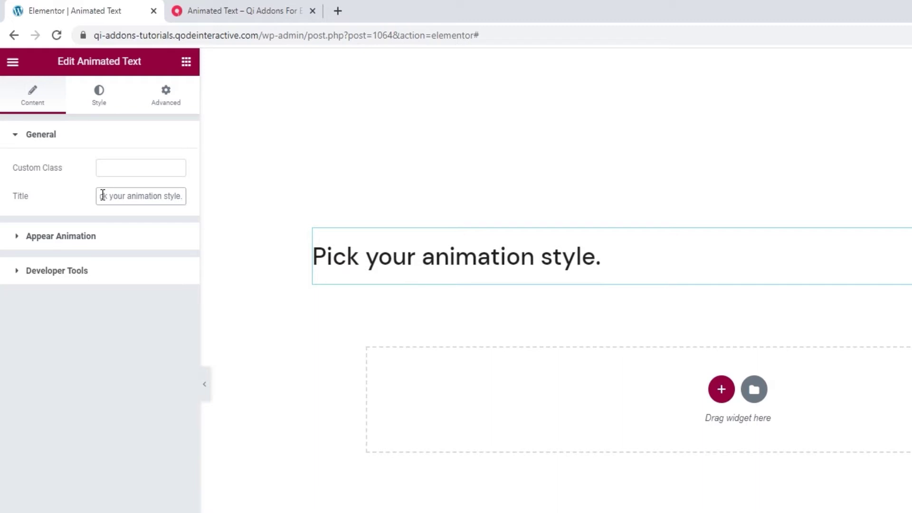
left_click(107, 236)
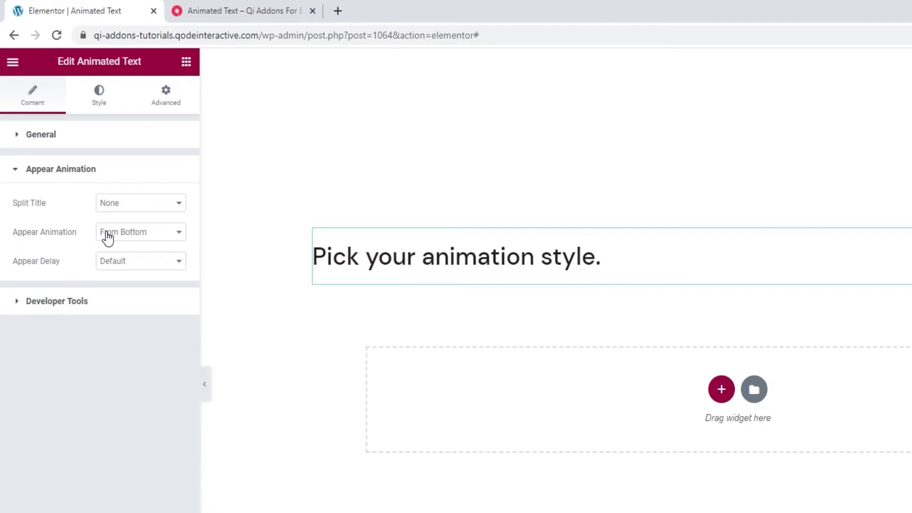
- Set Split Title to By Word, then change it to By Letter
left_click(139, 209)
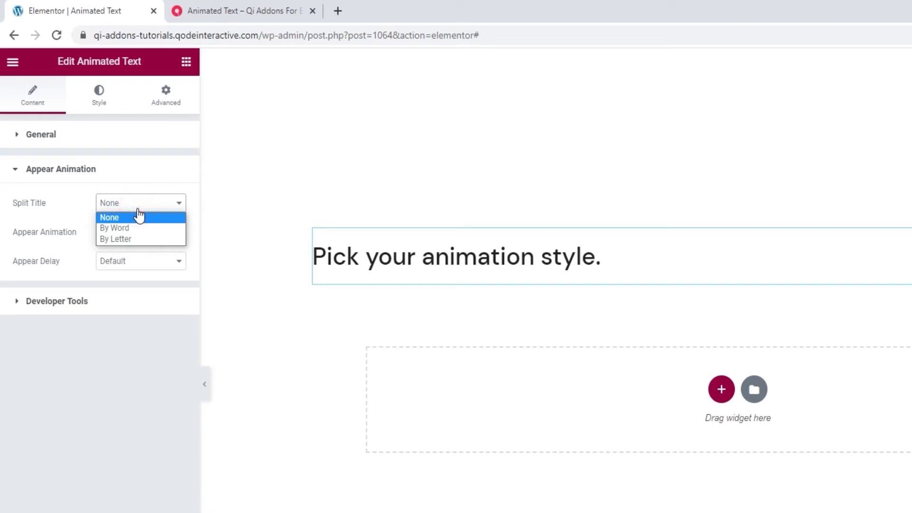
left_click(138, 228)
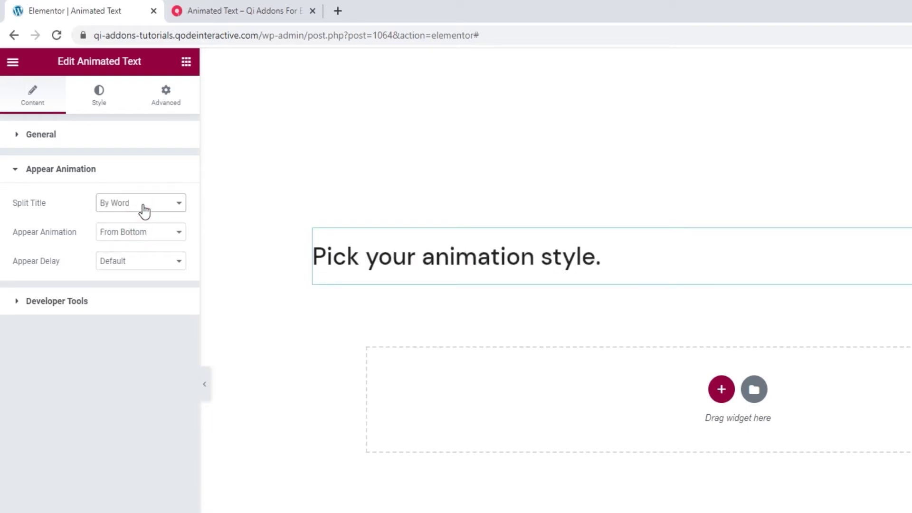
left_click(144, 211)
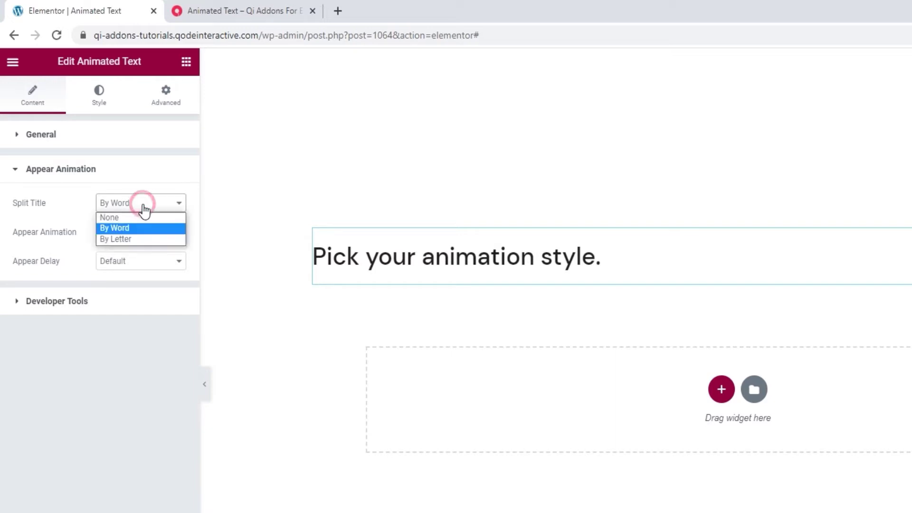
left_click(139, 237)
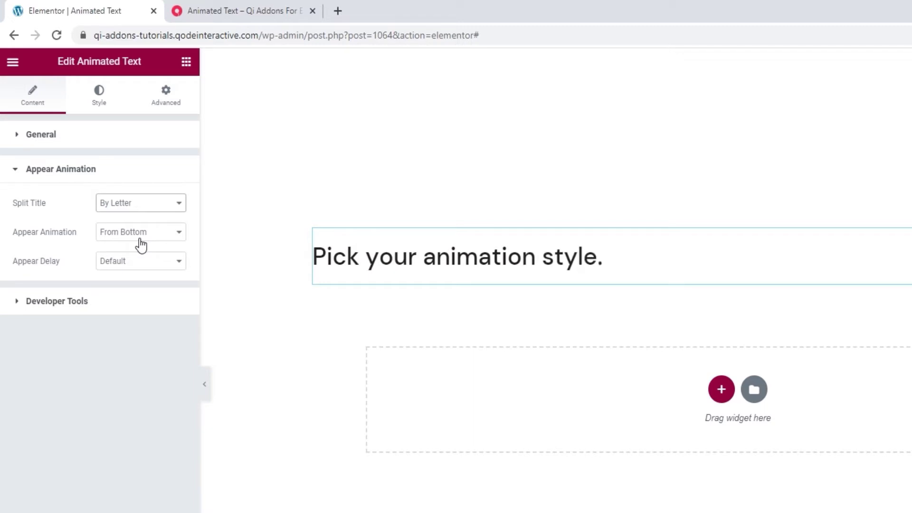
- Try the None, From Bottom and From Top appear animations
left_click(160, 236)
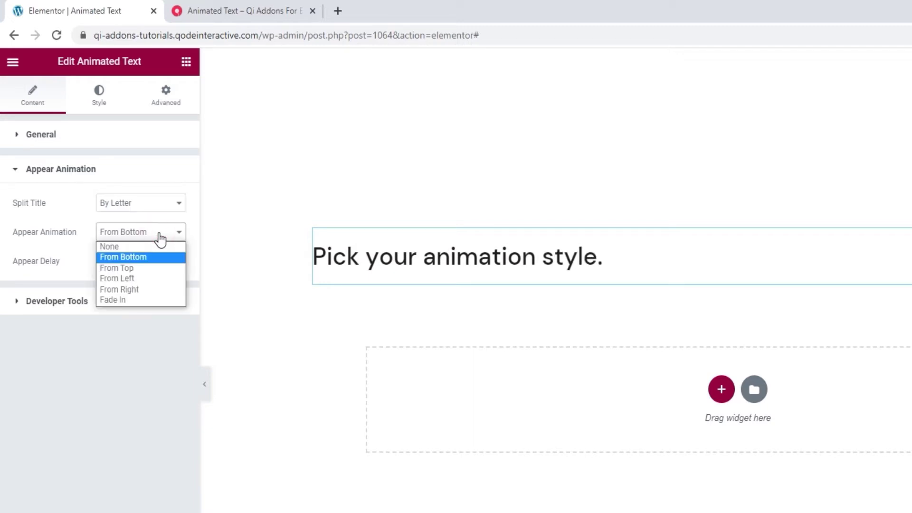
left_click(158, 246)
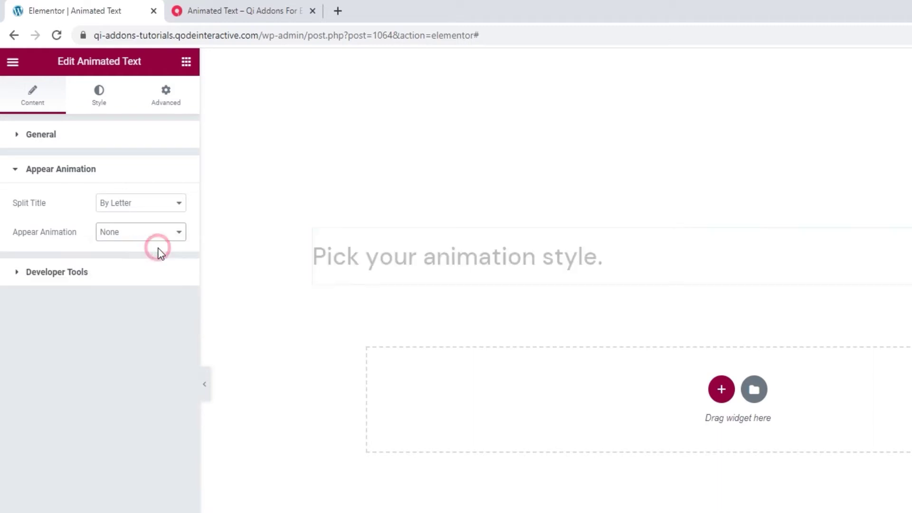
left_click(154, 238)
left_click(157, 258)
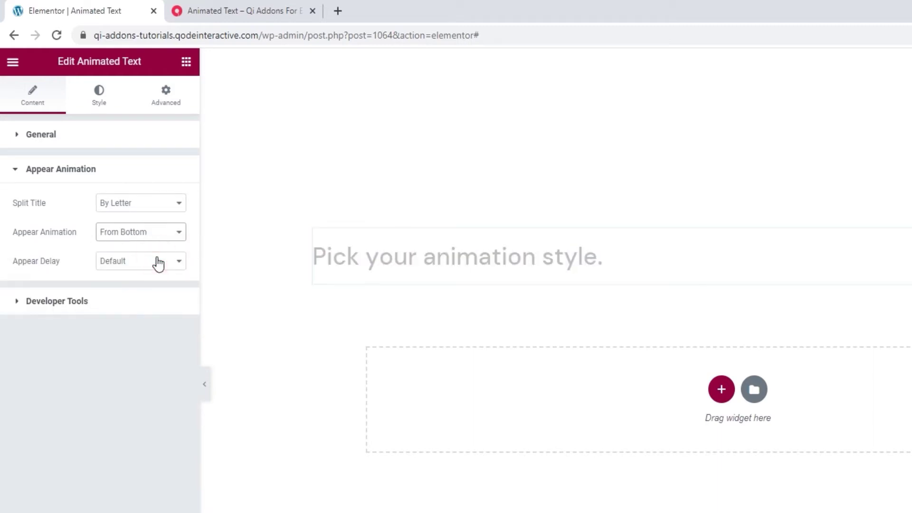
left_click(153, 237)
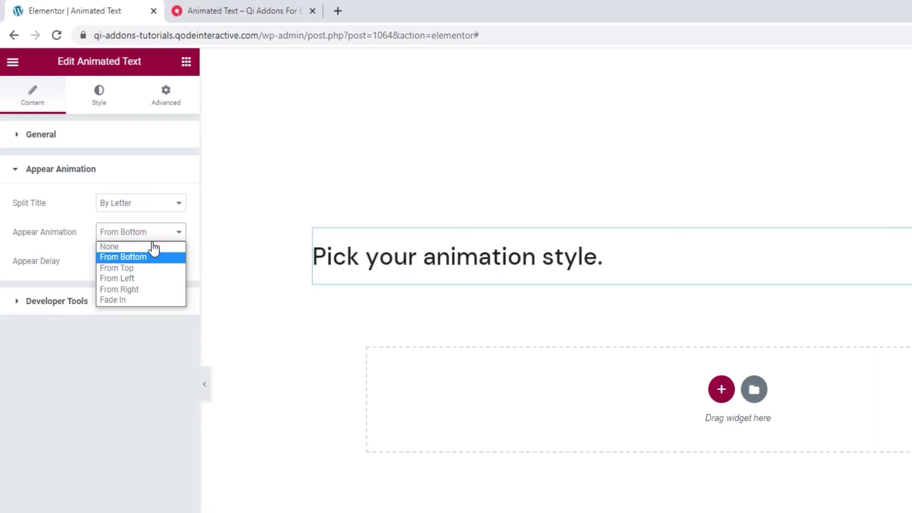
left_click(148, 266)
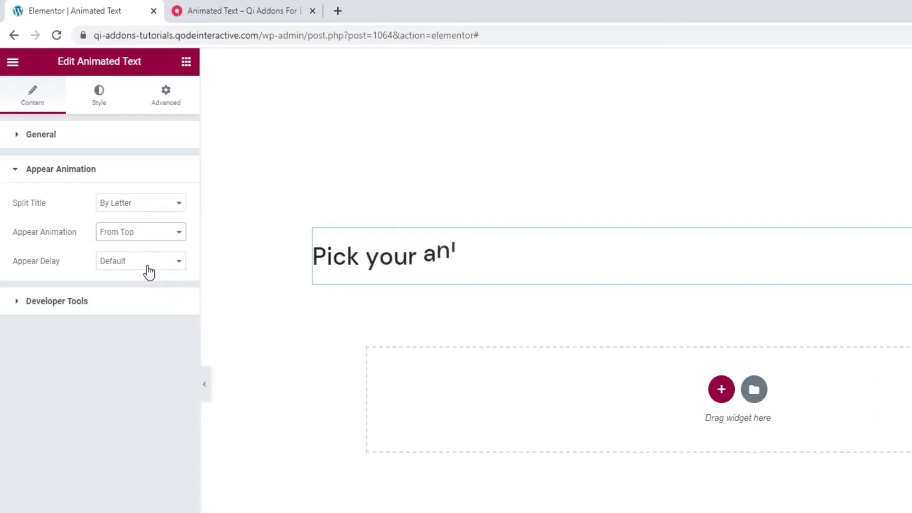
- Preview From Left, From Right and Fade In, then settle on From Top
left_click(144, 236)
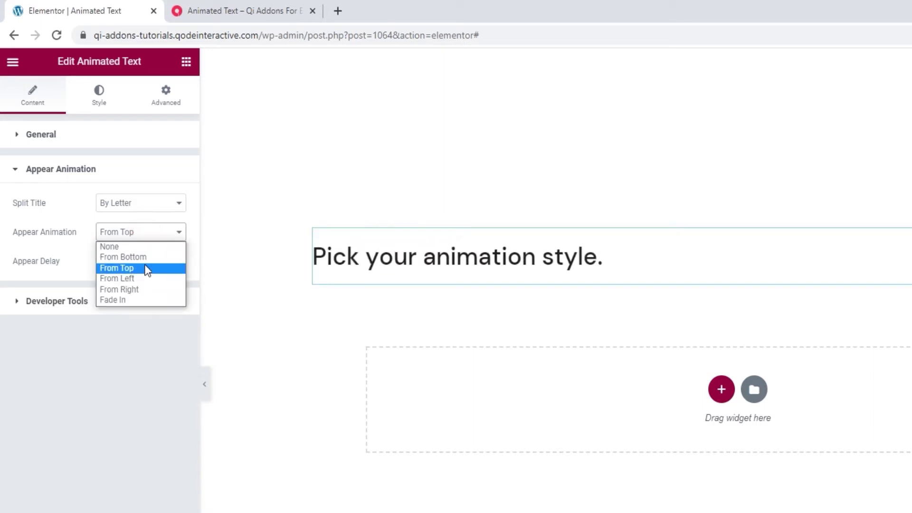
left_click(145, 278)
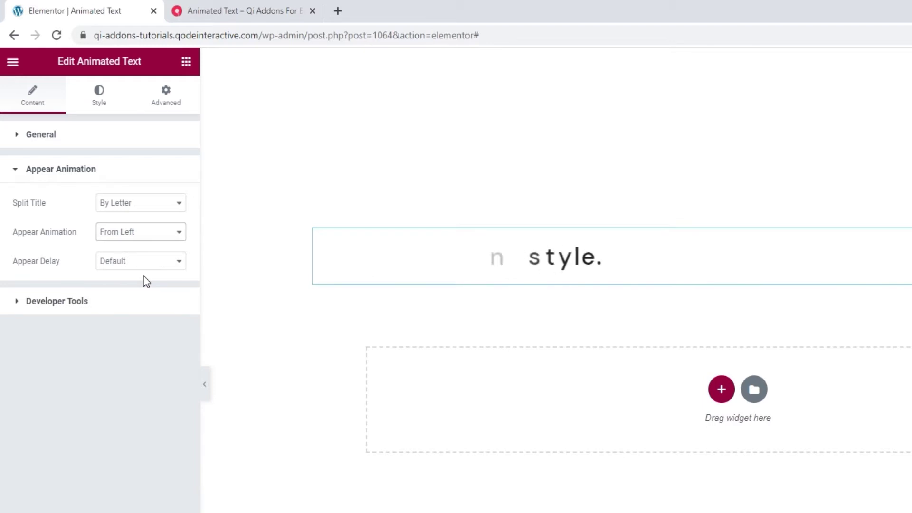
left_click(138, 233)
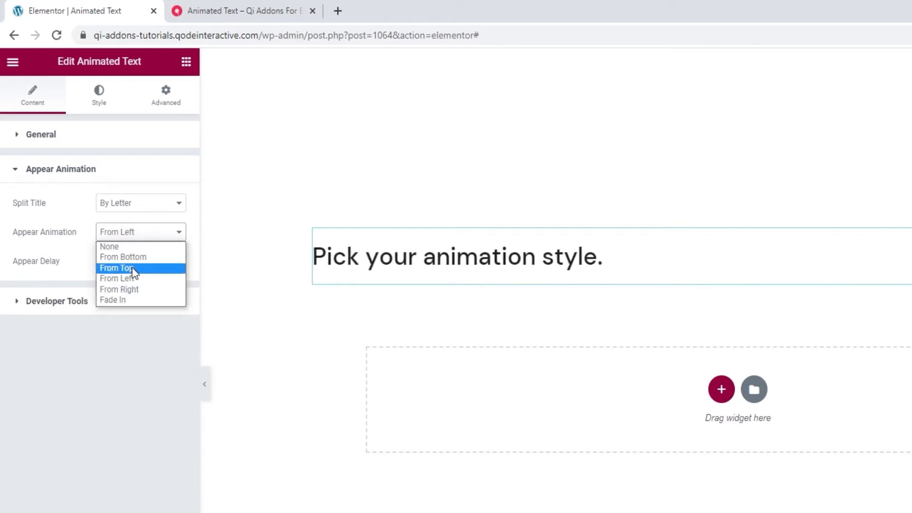
left_click(134, 291)
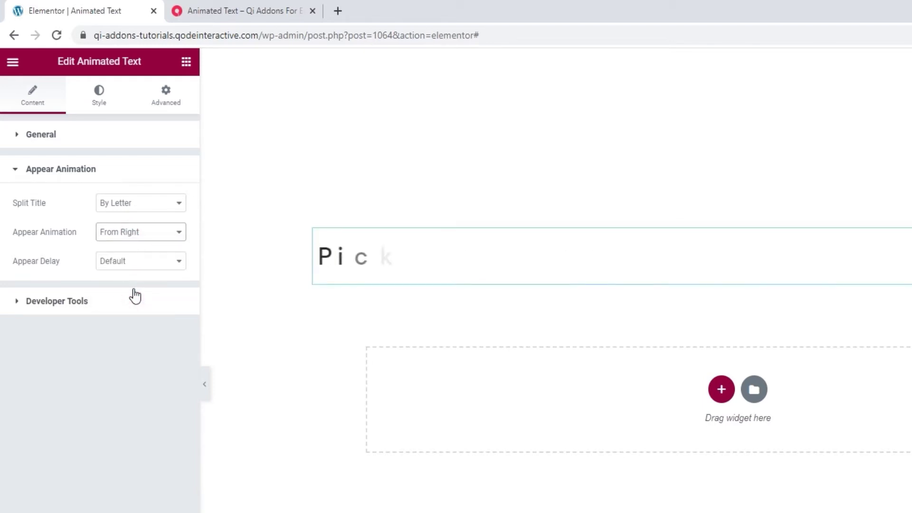
left_click(139, 233)
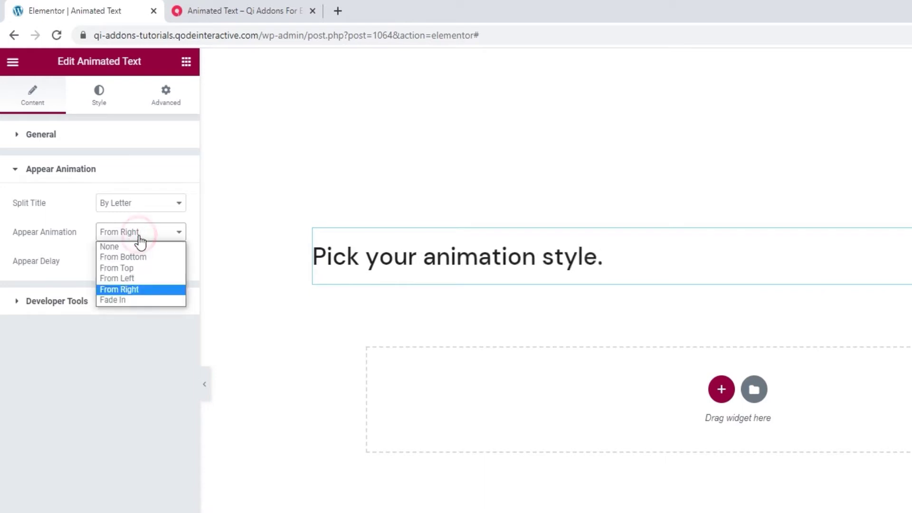
left_click(140, 299)
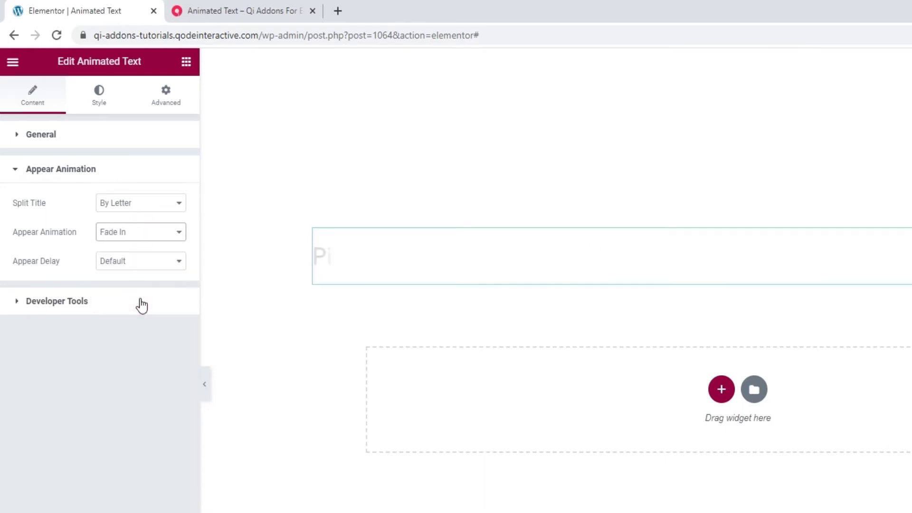
left_click(139, 235)
left_click(148, 269)
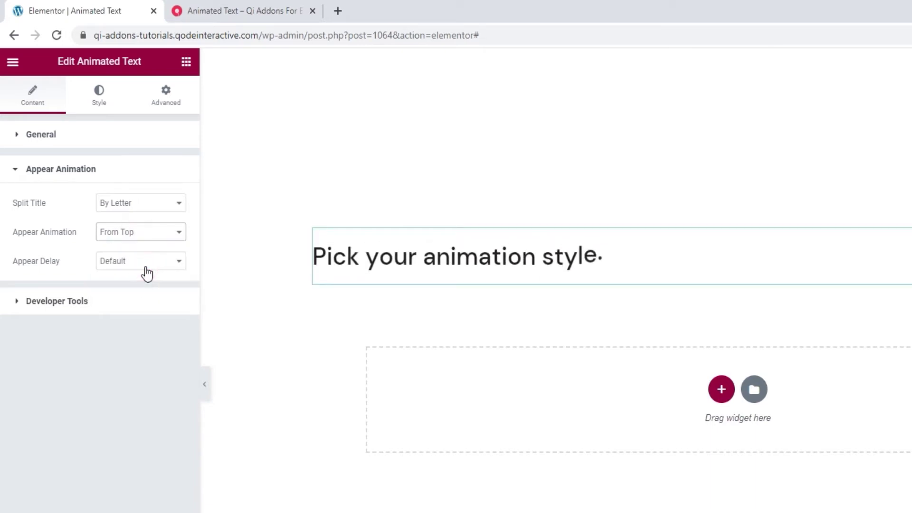
- Change Appear Delay from Random to Set ms and enter a 200 ms delay
left_click(147, 262)
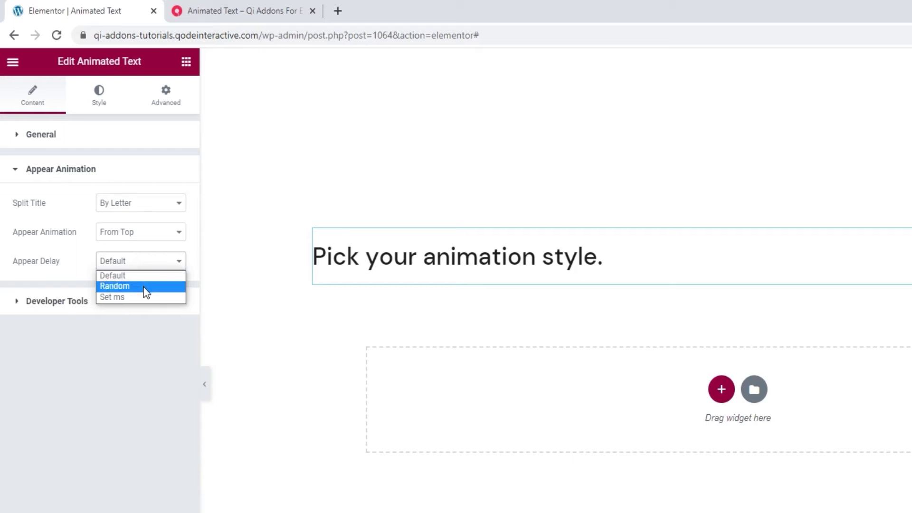
left_click(144, 287)
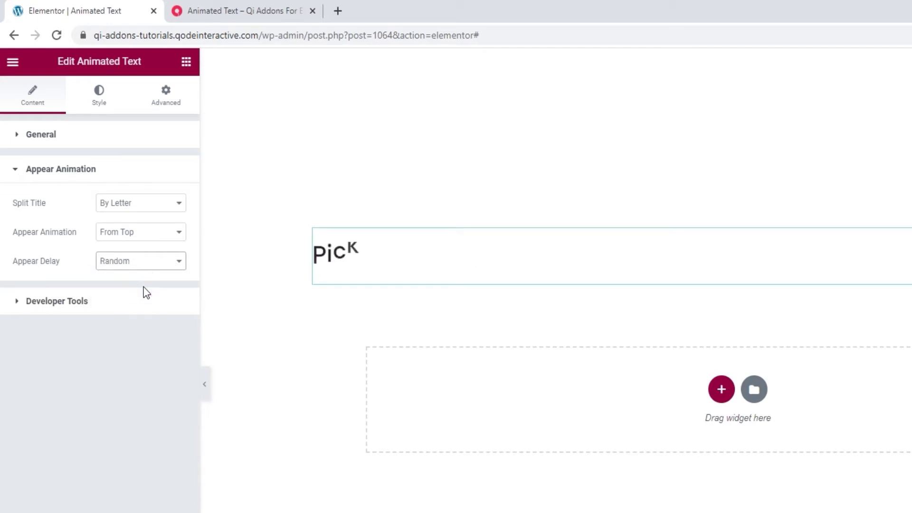
left_click(146, 261)
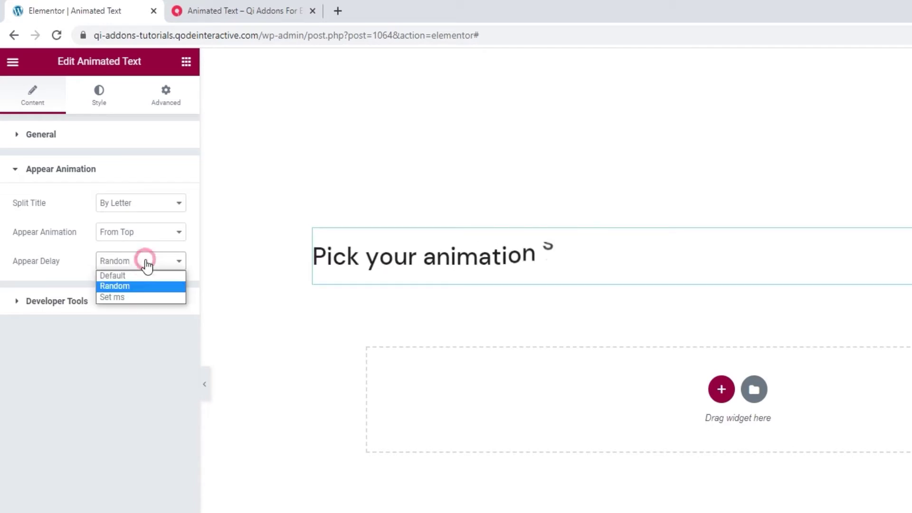
left_click(141, 296)
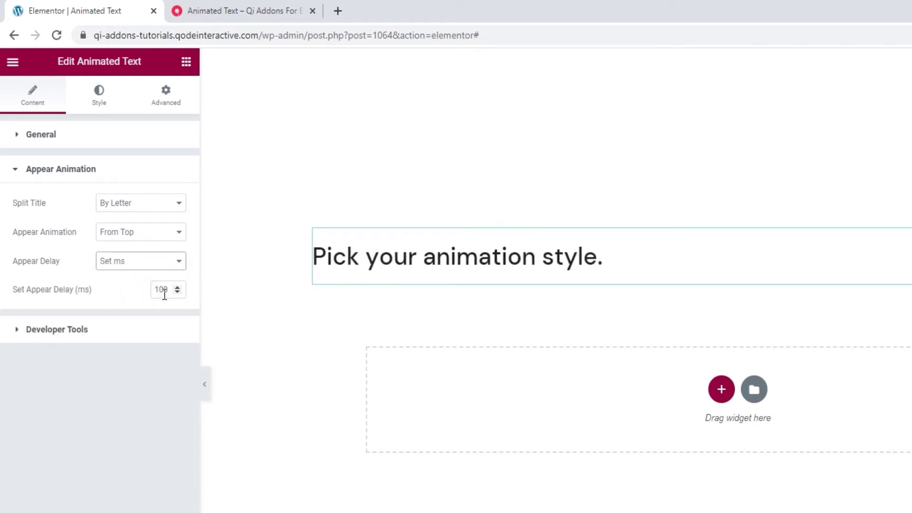
double_click(161, 289)
type("100")
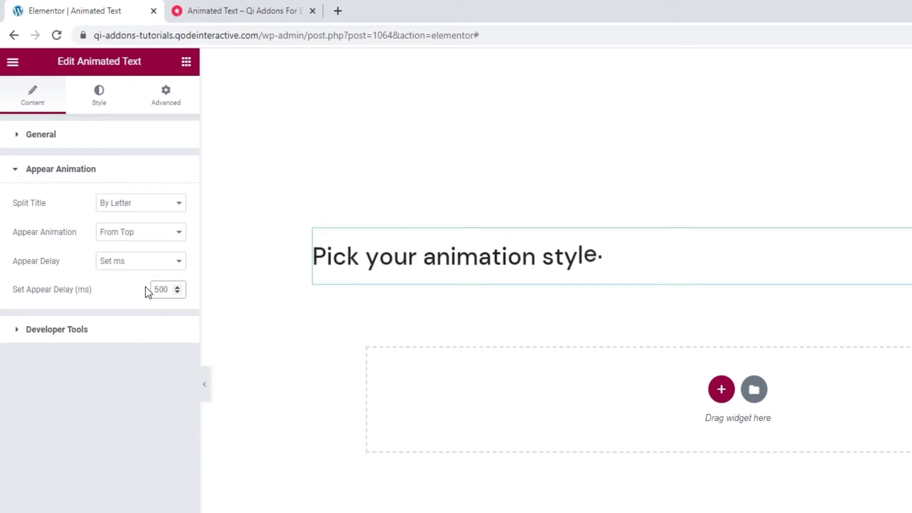
double_click(161, 288)
type("200")
- In Developer Tools, set Show Shortcode Snippet to Yes to view it, then back to No
left_click(123, 329)
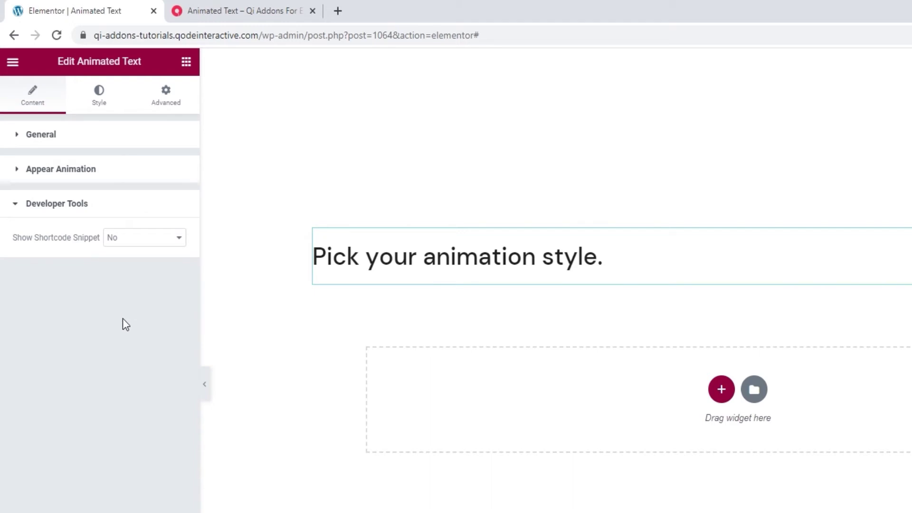
left_click(137, 238)
left_click(134, 259)
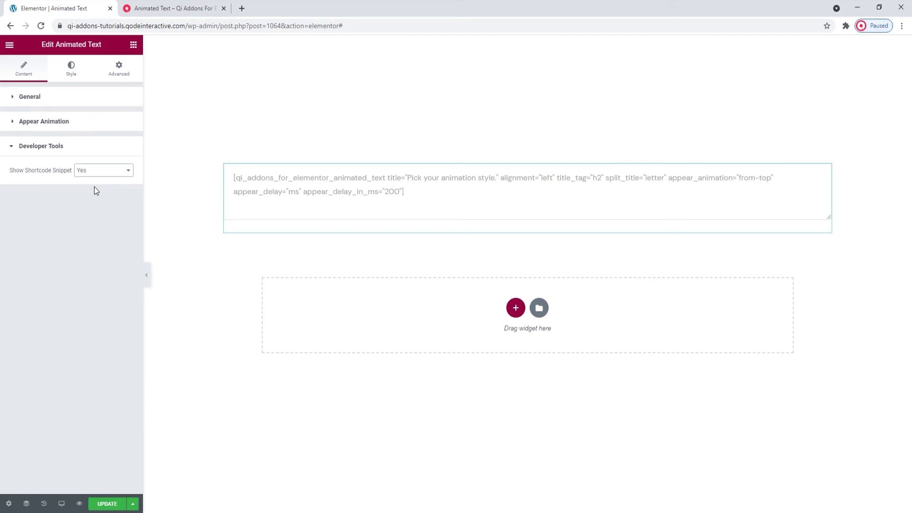
left_click(96, 174)
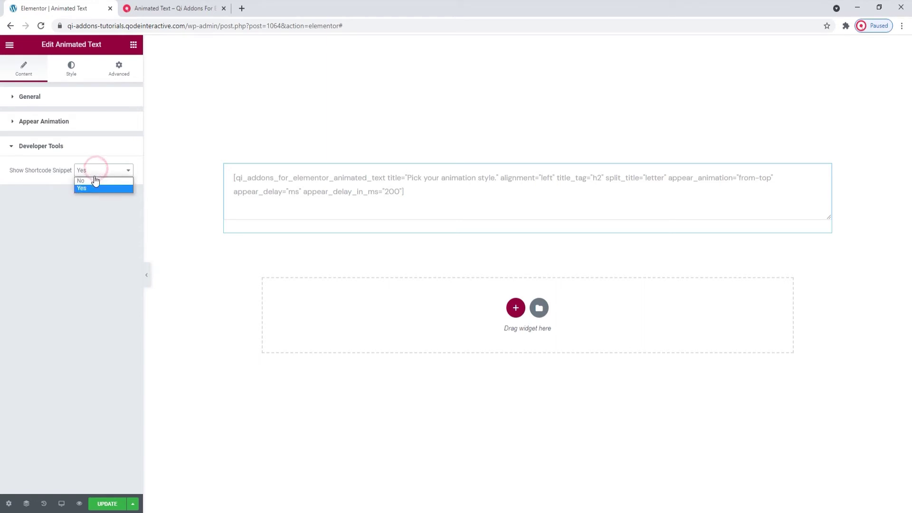
left_click(95, 183)
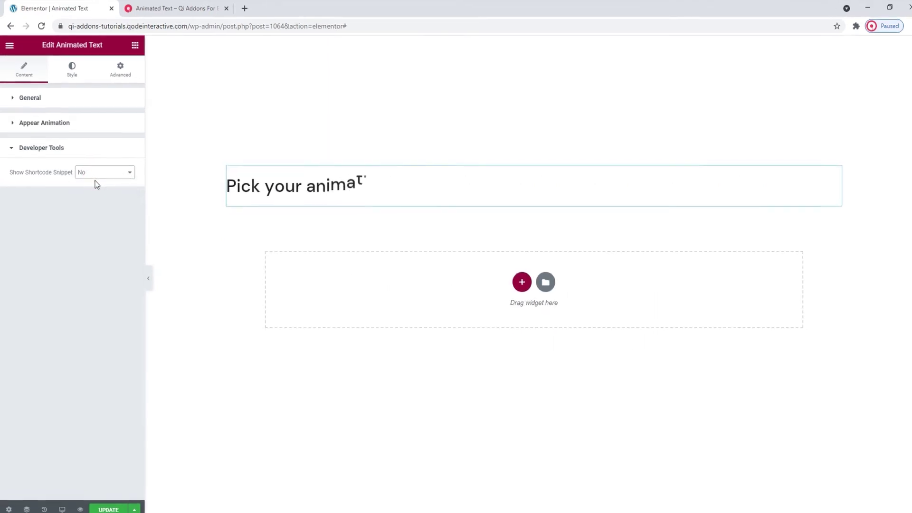
- Center-align the title in the Style settings after briefly trying right alignment
left_click(99, 101)
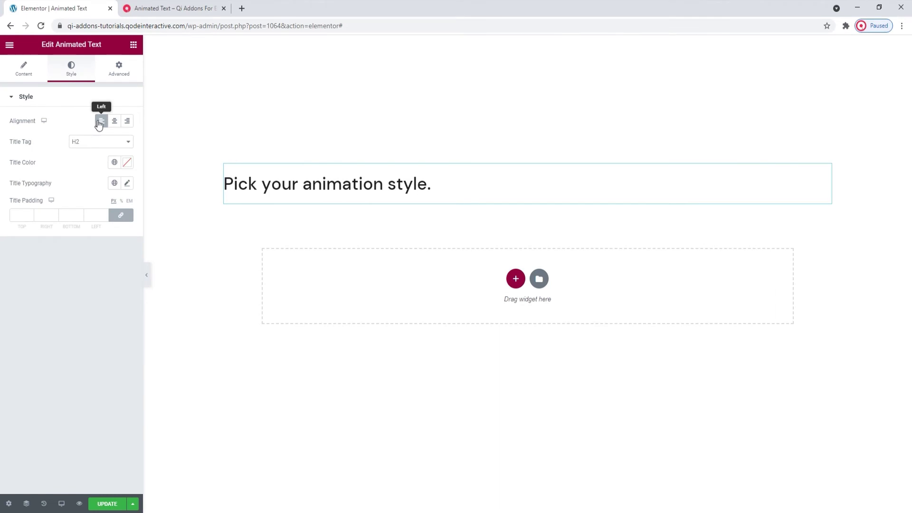
left_click(115, 122)
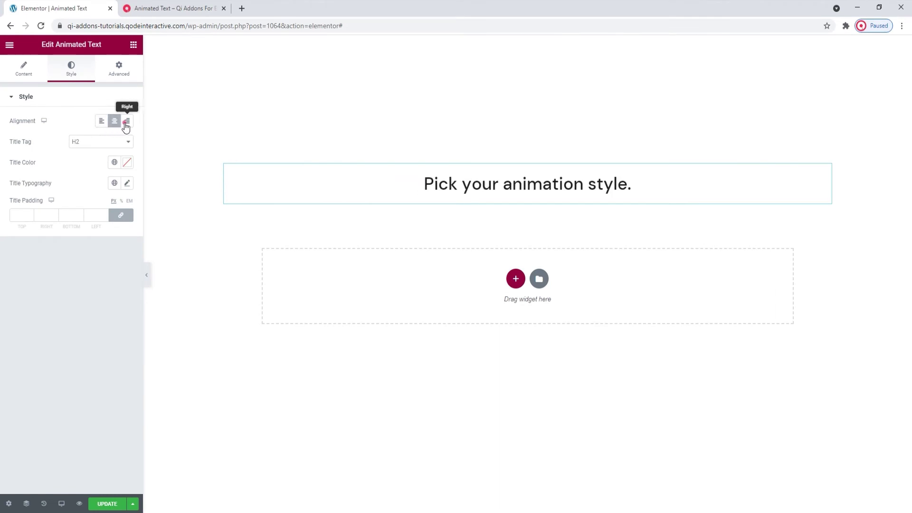
left_click(127, 125)
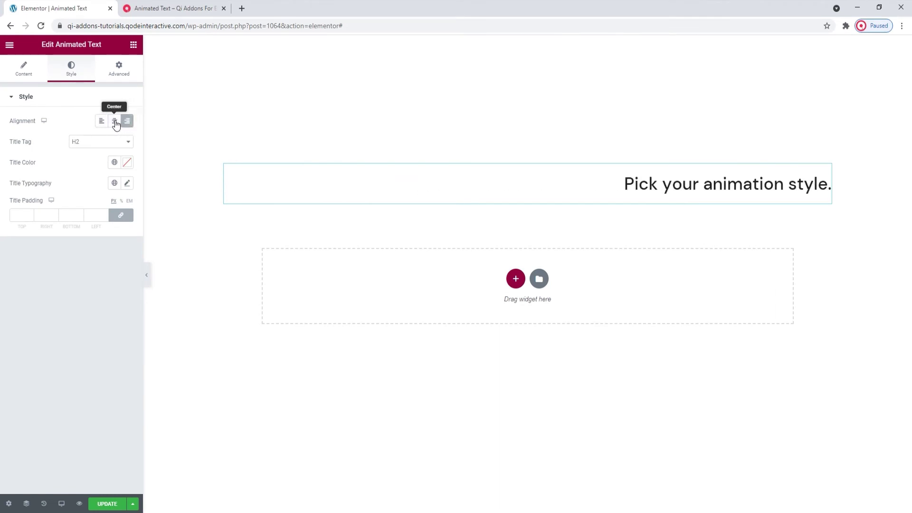
left_click(116, 123)
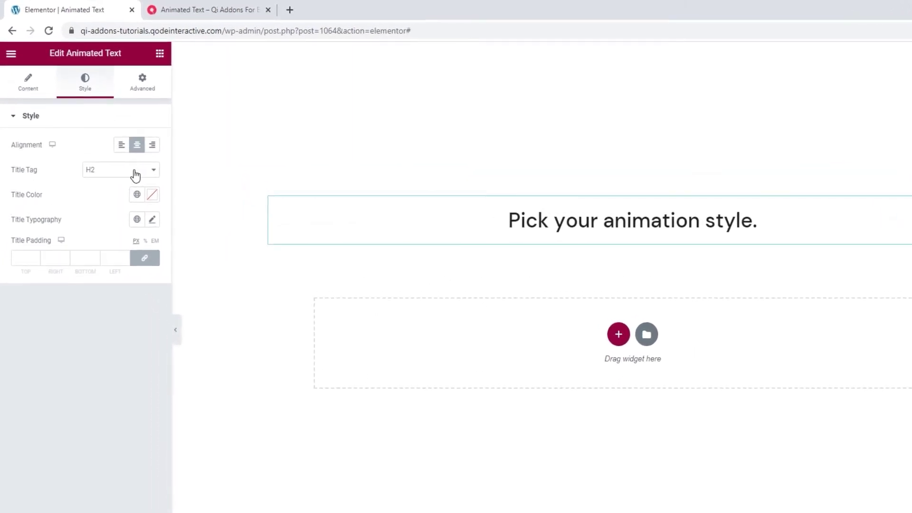
- Set the Title Tag to H3, and clear a trial light-red title colour back to default
left_click(117, 147)
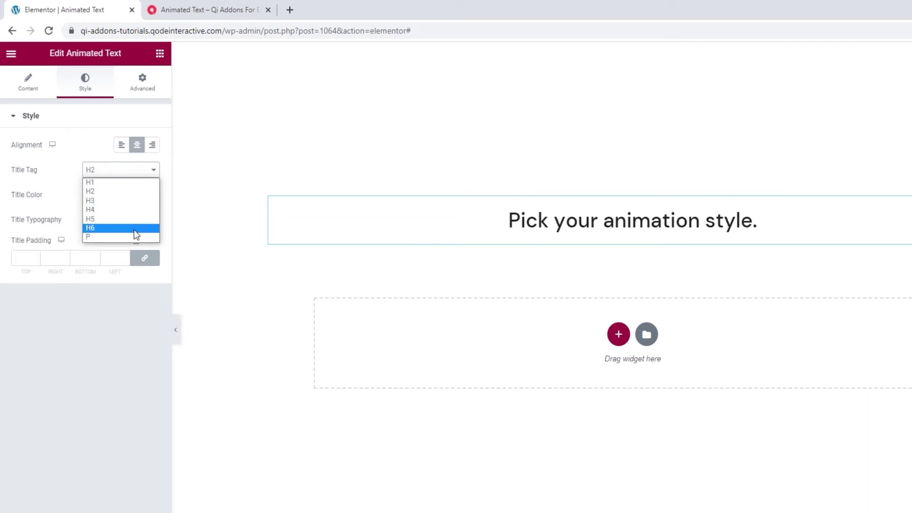
left_click(129, 201)
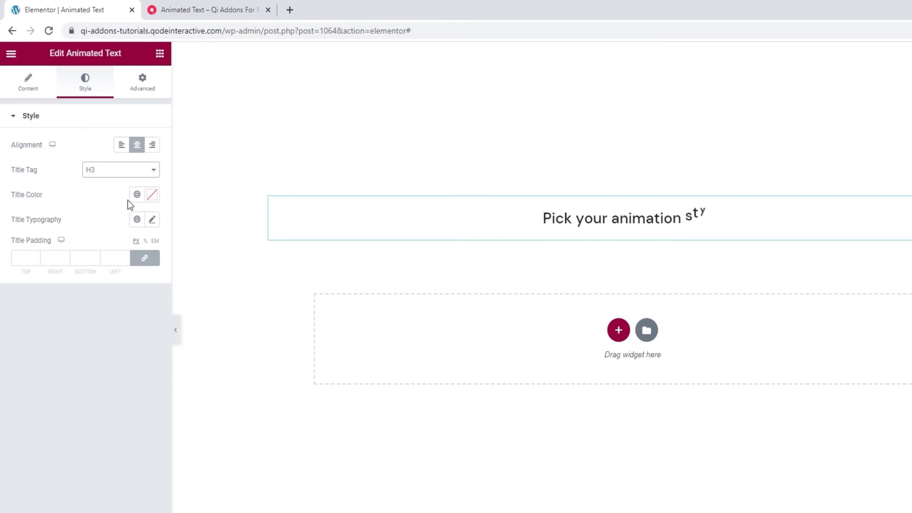
left_click(152, 196)
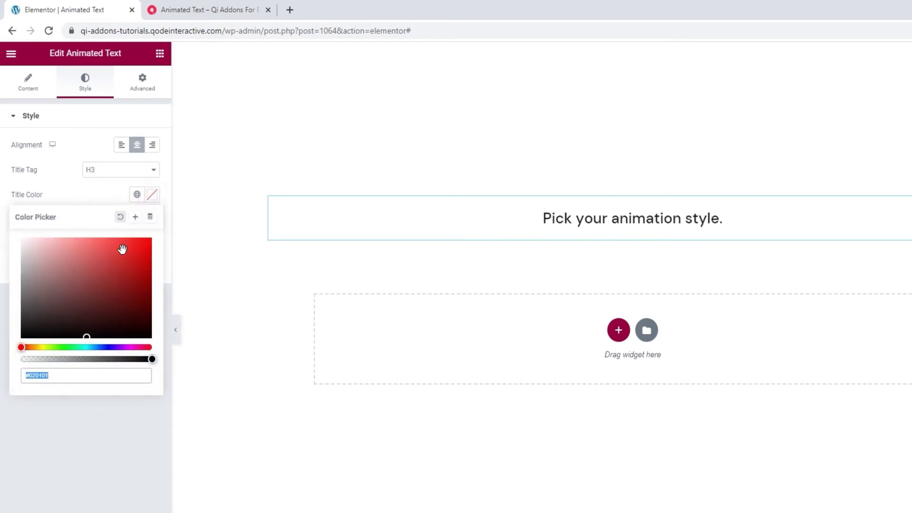
left_click_drag(122, 249, 94, 242)
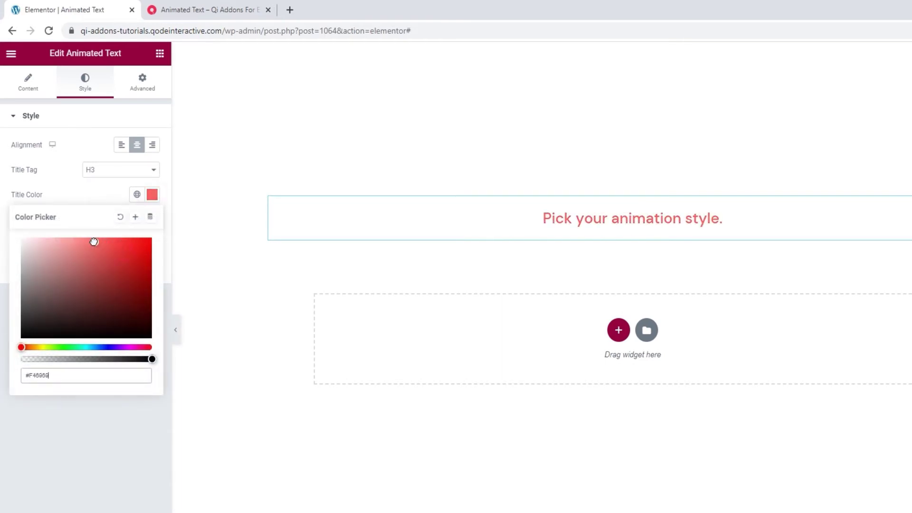
left_click(119, 218)
left_click(115, 195)
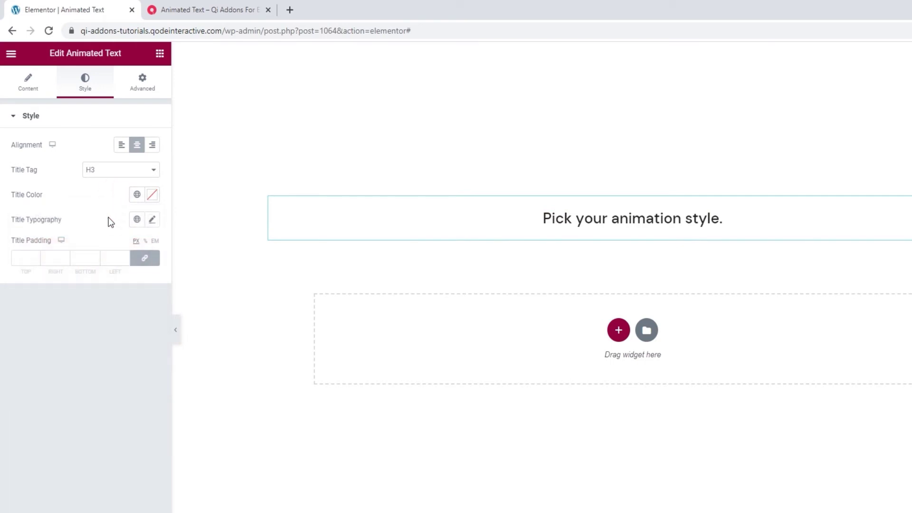
- Set the title typography font size to 70, keeping the default font family
left_click(152, 219)
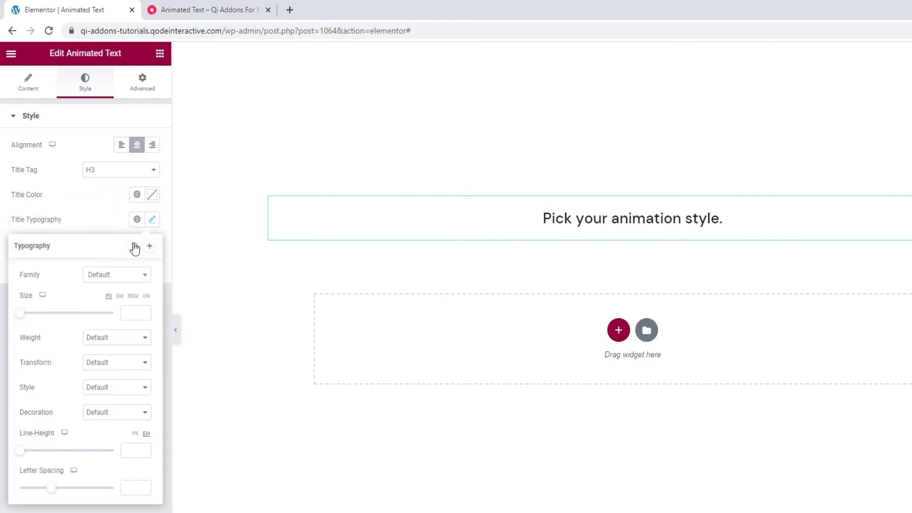
left_click(123, 274)
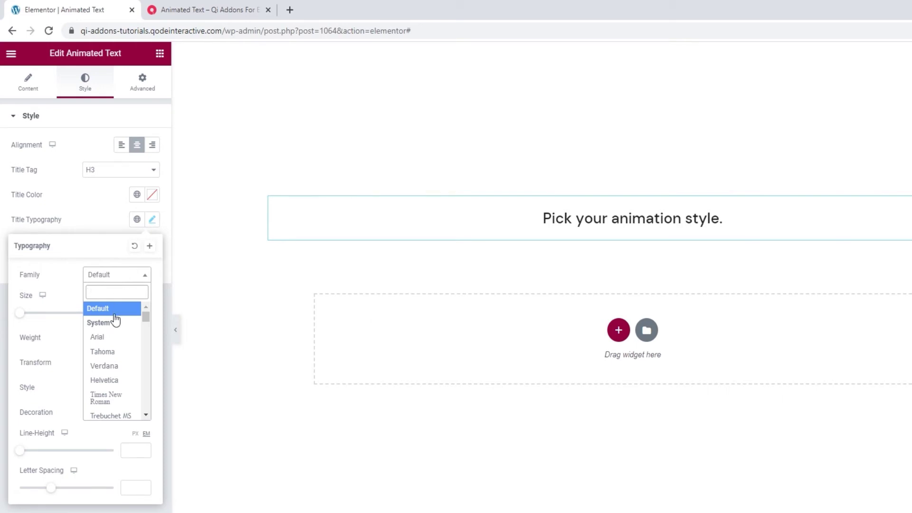
scroll(115, 318, "down", 3)
scroll(116, 309, "down", 1)
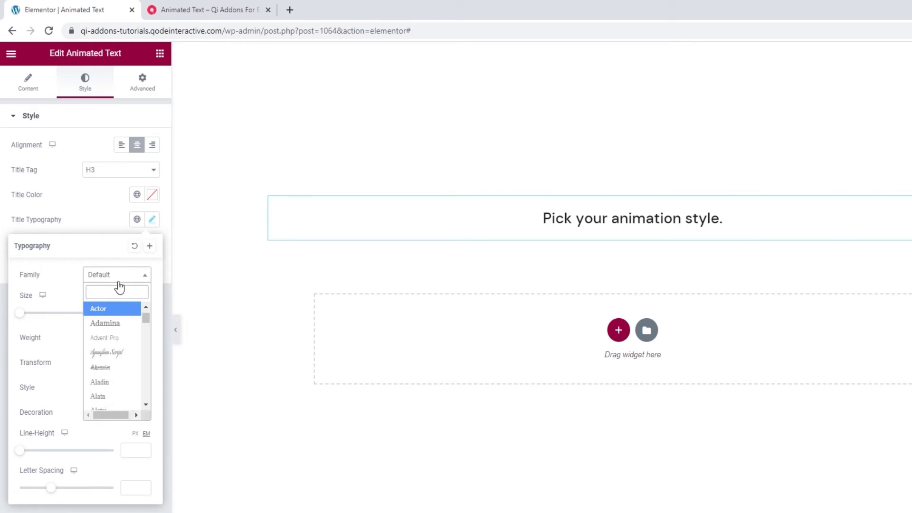
left_click(116, 278)
left_click(126, 310)
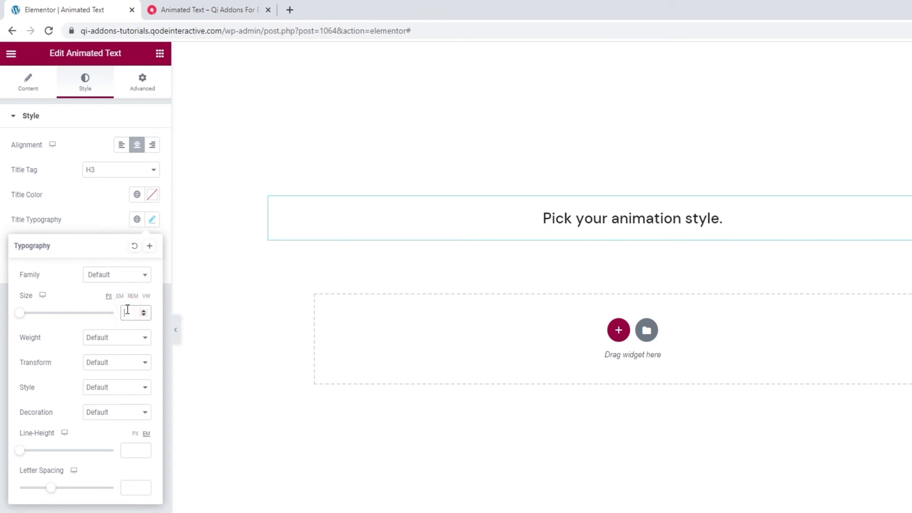
type("70")
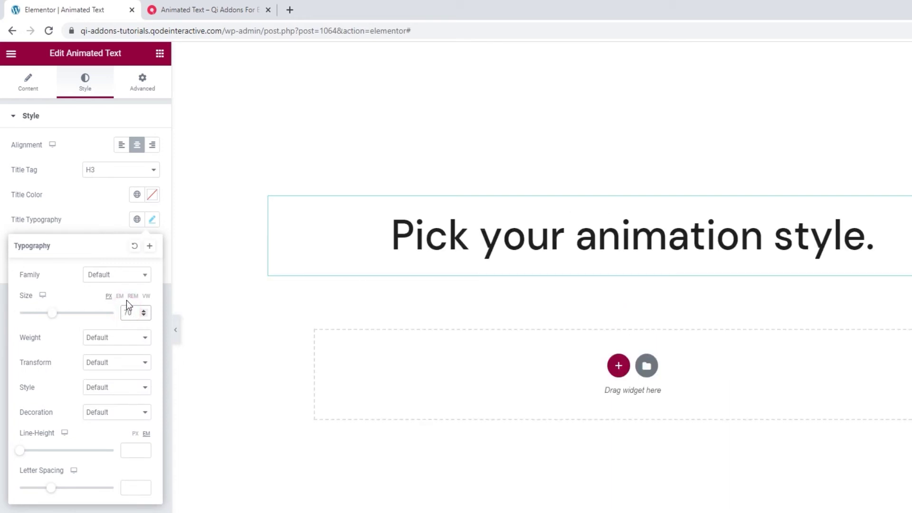
- Set the title font weight to 400 after trying bold
left_click(119, 338)
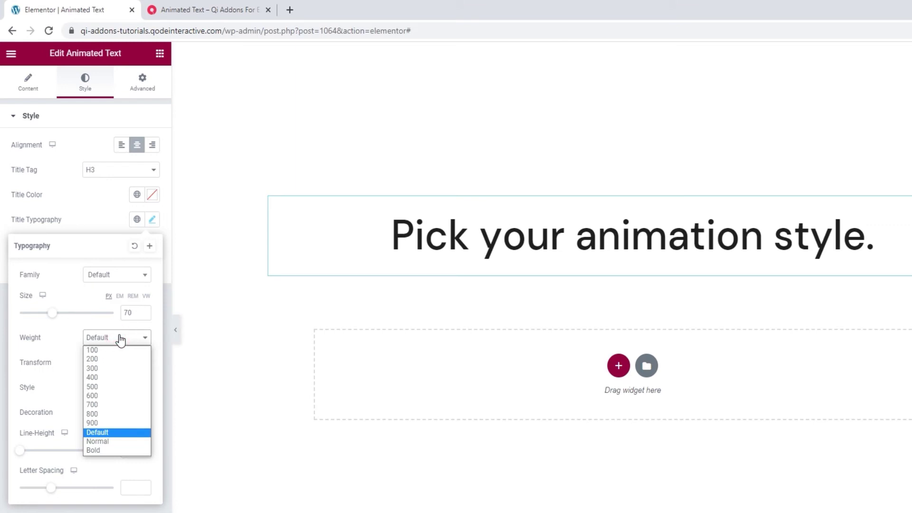
left_click(115, 450)
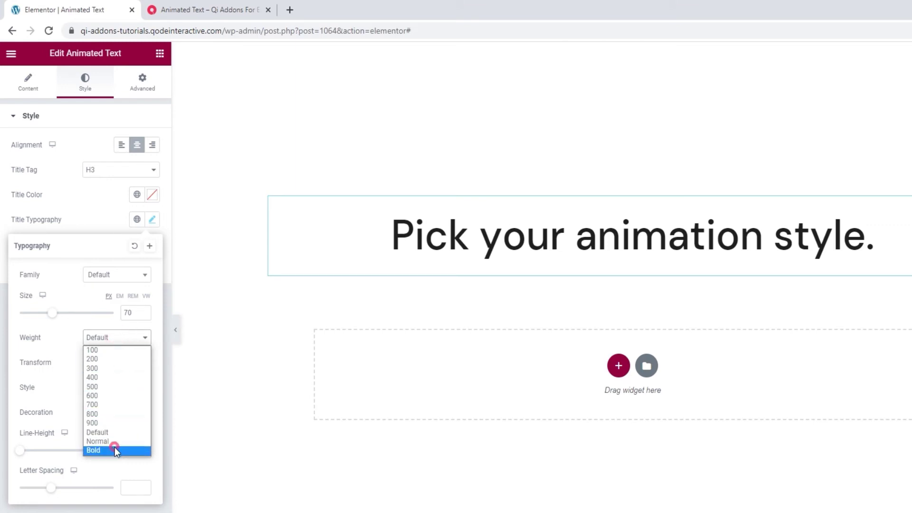
left_click(115, 339)
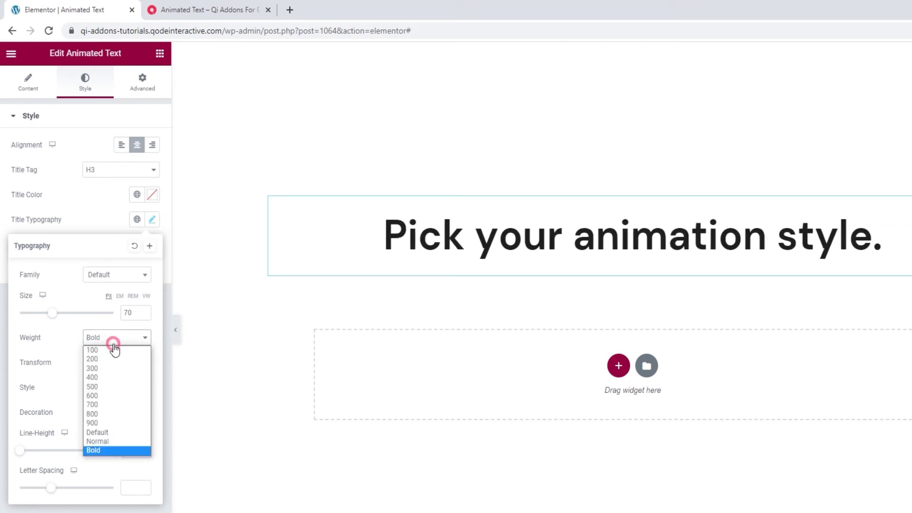
left_click(112, 378)
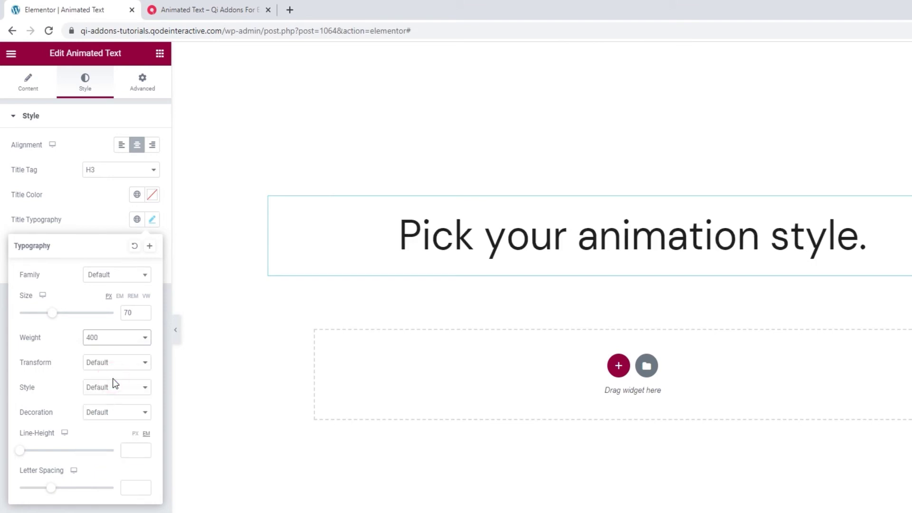
left_click(116, 368)
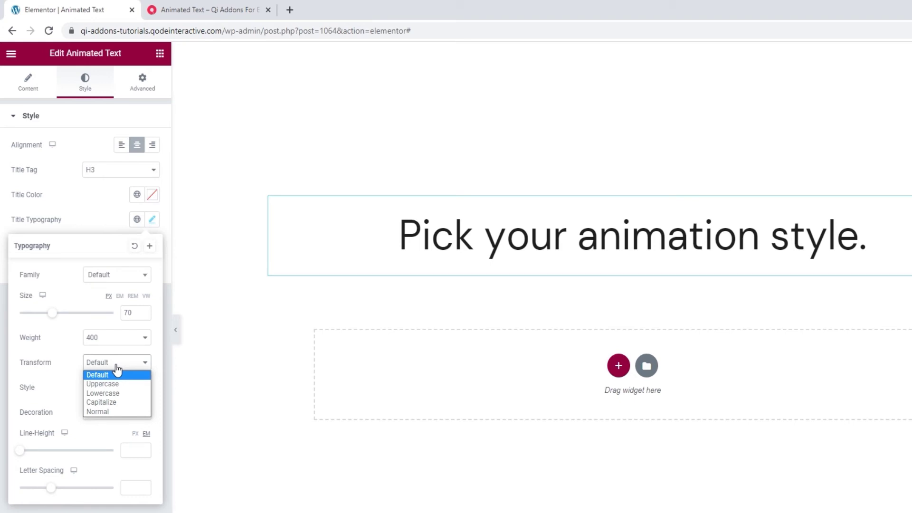
left_click(122, 384)
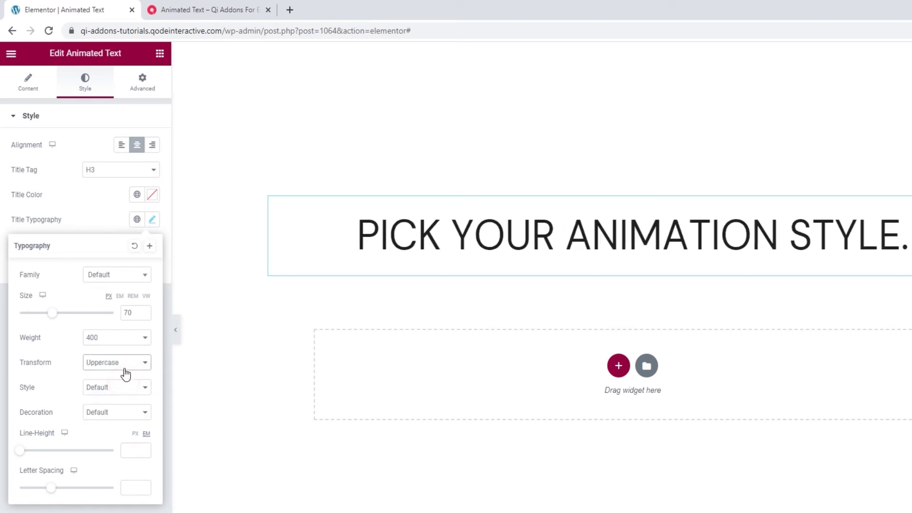
left_click(124, 370)
left_click(129, 391)
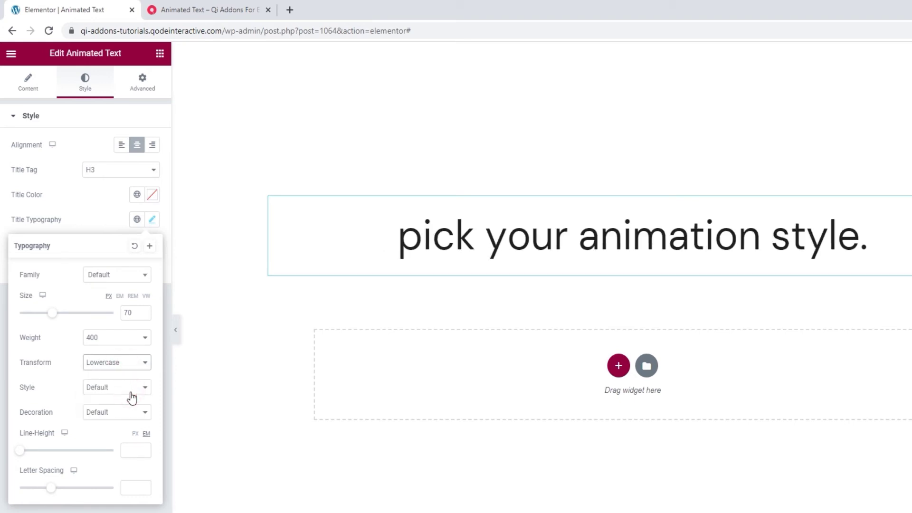
left_click(135, 367)
left_click(129, 402)
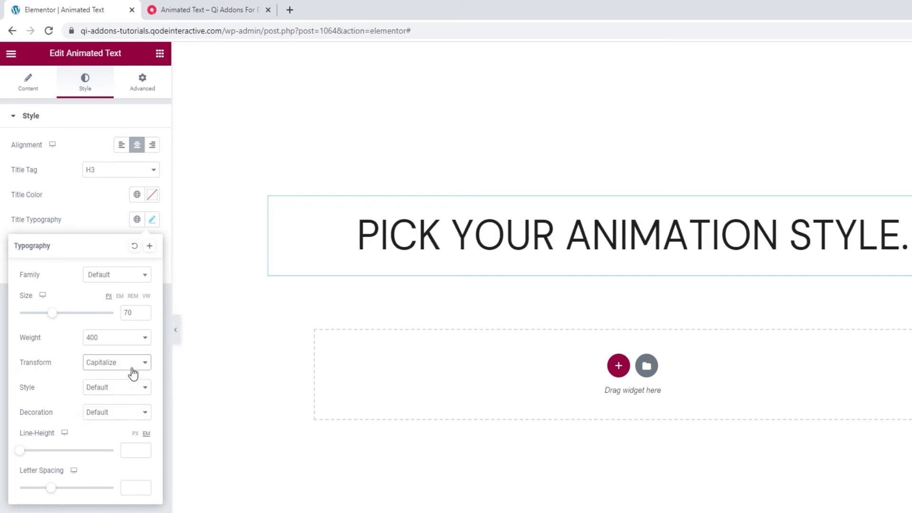
left_click(133, 374)
left_click(120, 410)
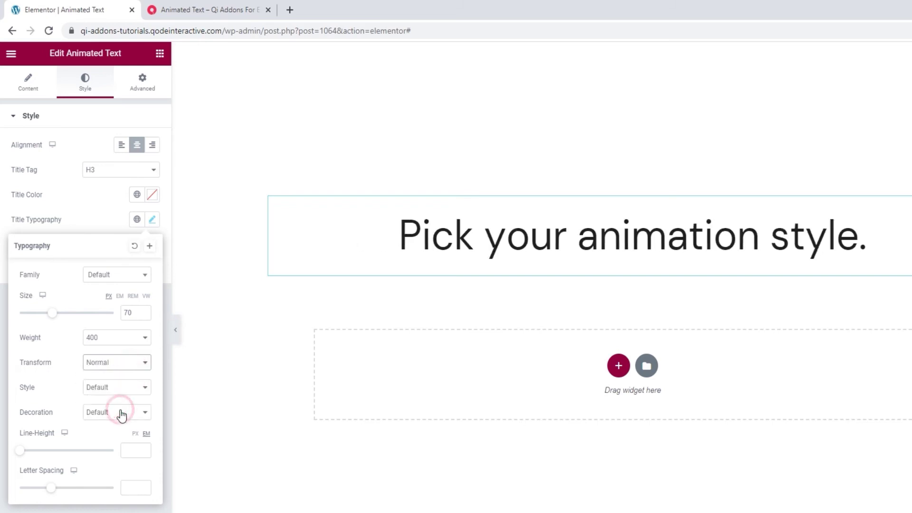
left_click(122, 374)
left_click(122, 372)
left_click(124, 385)
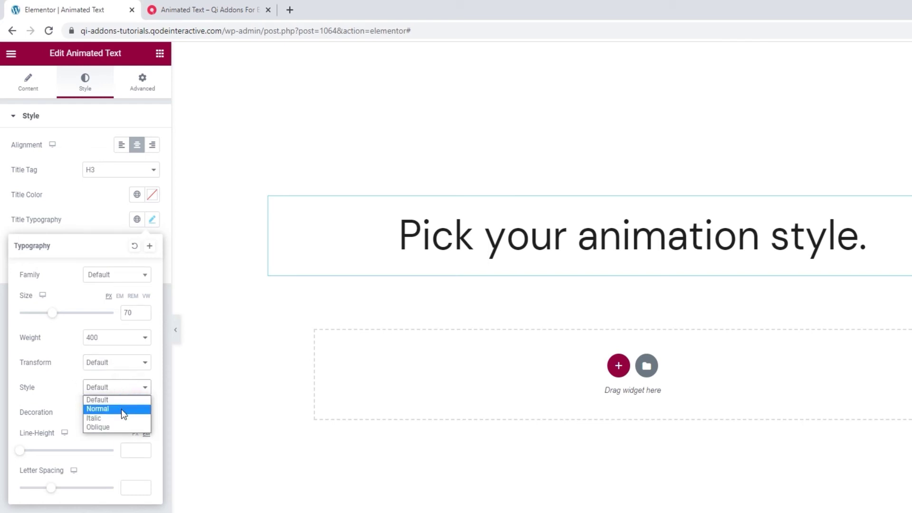
left_click(121, 409)
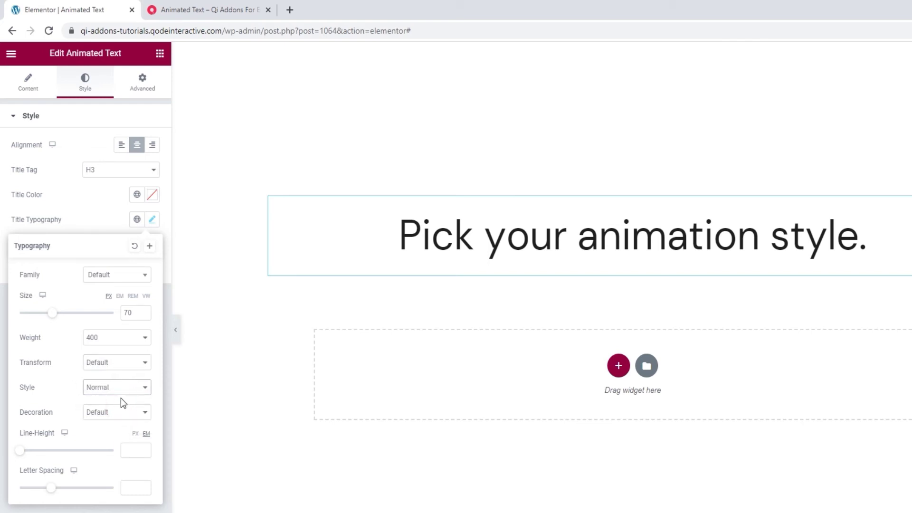
left_click(121, 391)
left_click(115, 414)
left_click(122, 386)
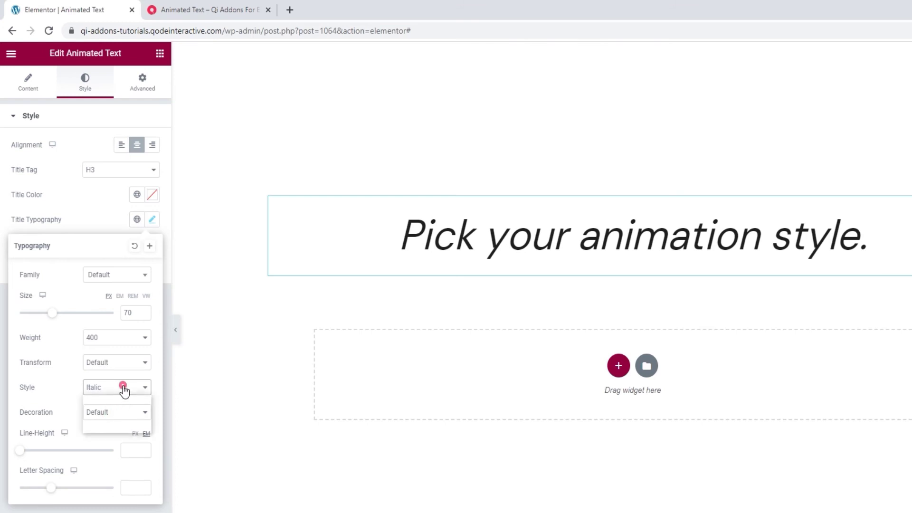
left_click(119, 427)
left_click(123, 388)
left_click(122, 400)
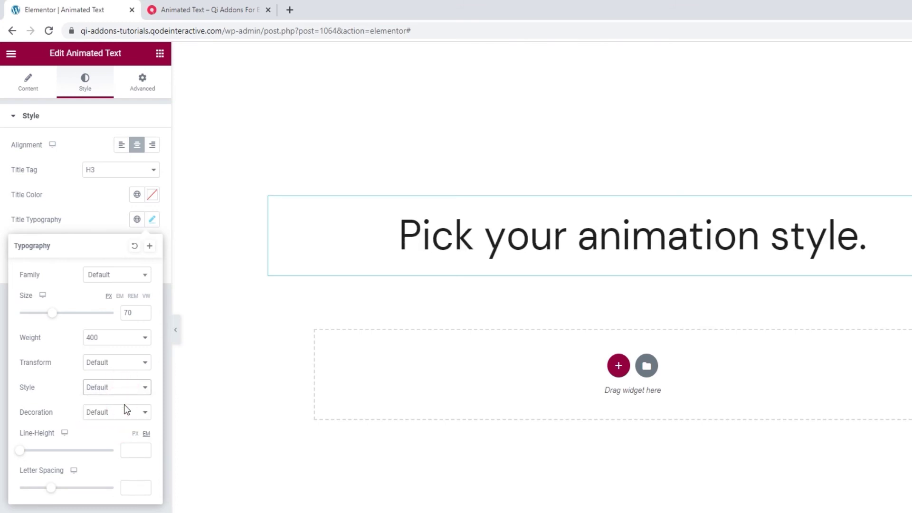
left_click(124, 410)
left_click(117, 434)
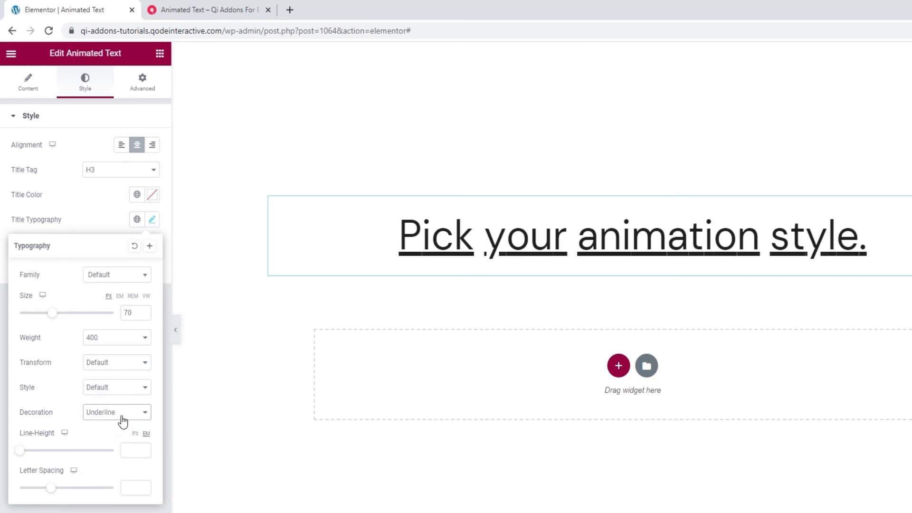
left_click(119, 415)
left_click(118, 442)
left_click(118, 413)
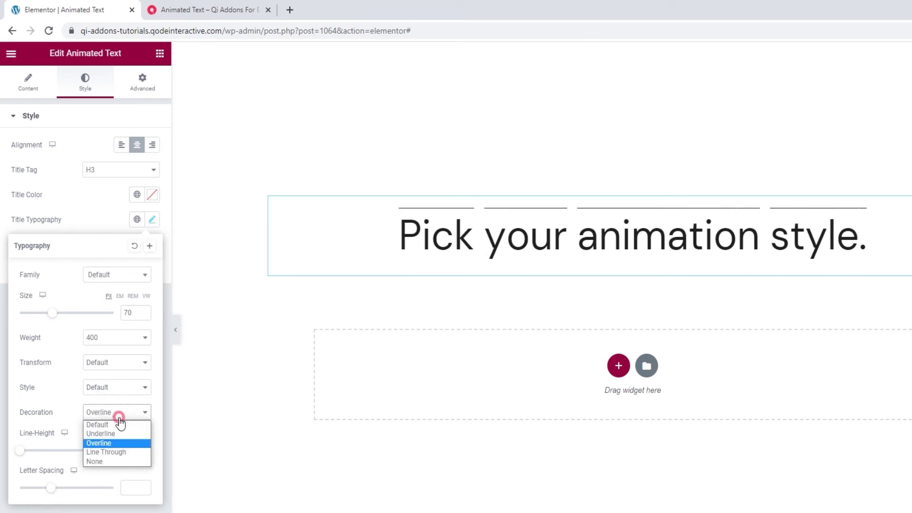
left_click(121, 451)
left_click(120, 413)
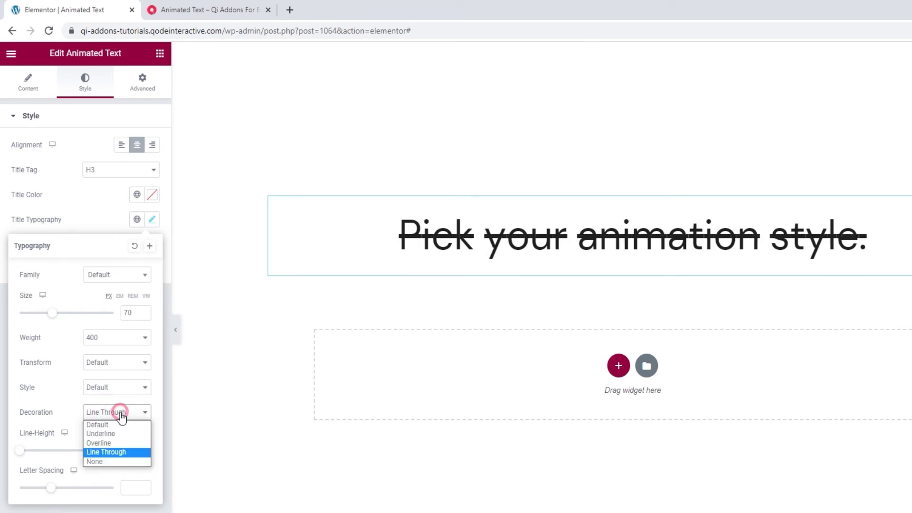
left_click(121, 459)
left_click(114, 418)
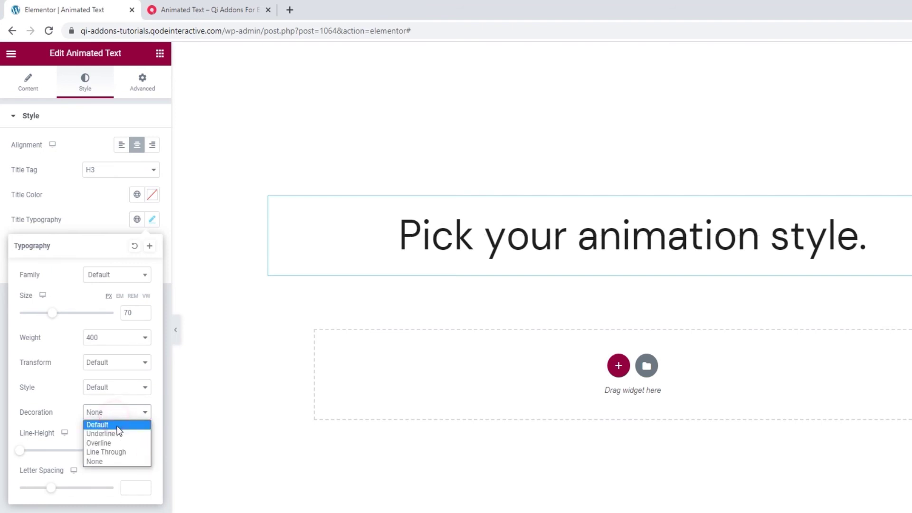
left_click(118, 425)
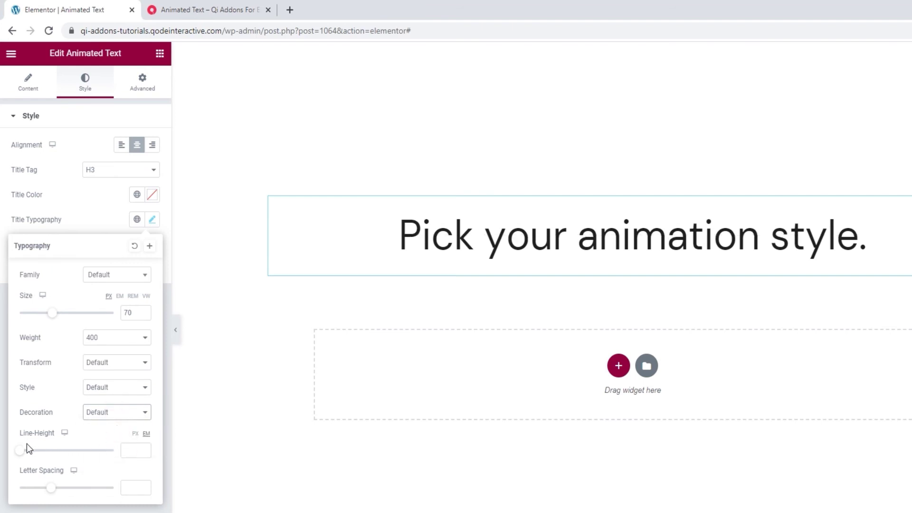
- Try a 2.1 em line height and wider letter spacing, clear both, and close typography
left_click_drag(25, 453, 45, 461)
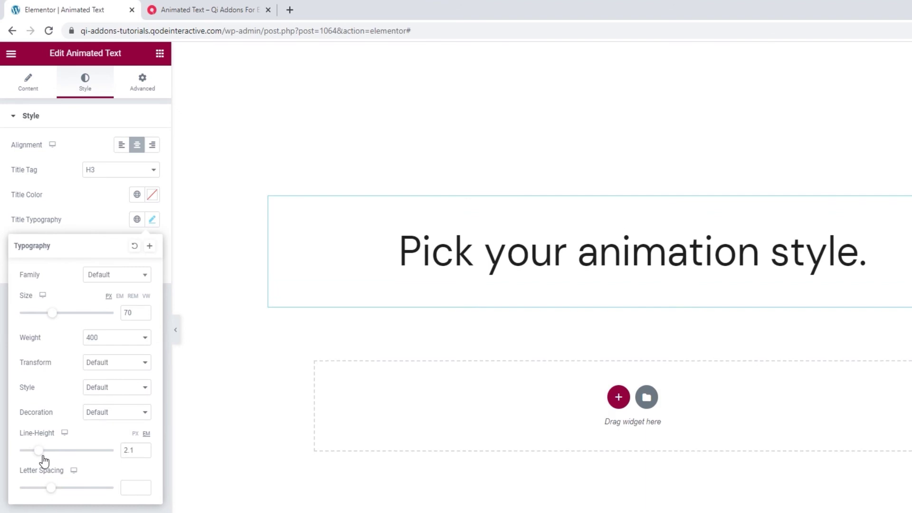
double_click(126, 450)
key("BackSpace")
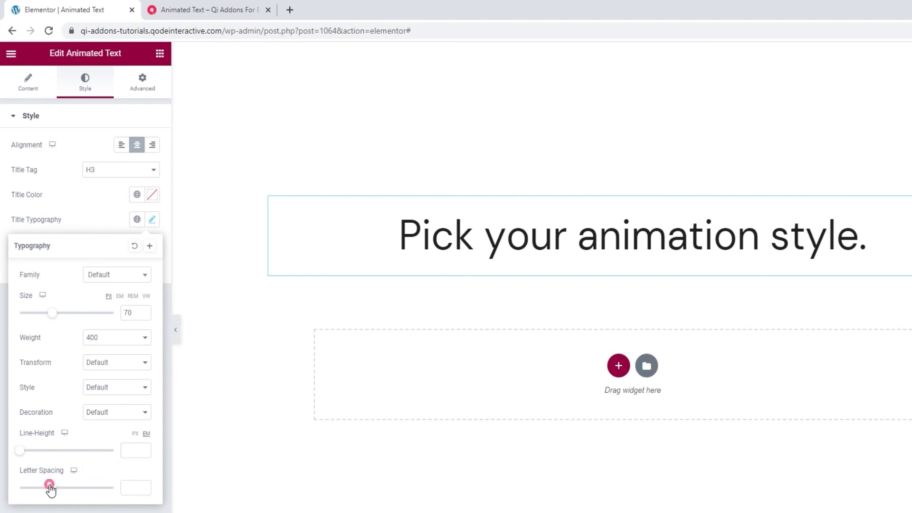
left_click_drag(50, 488, 84, 496)
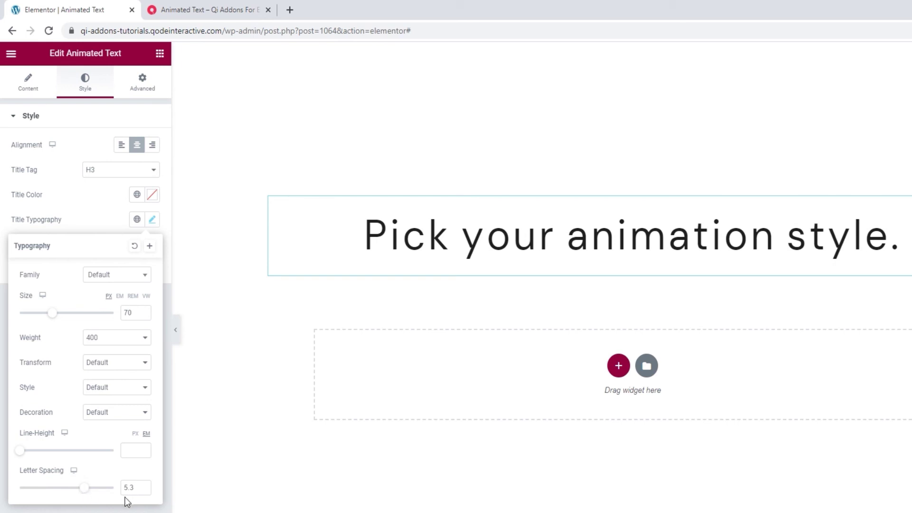
left_click_drag(134, 487, 115, 490)
key("BackSpace")
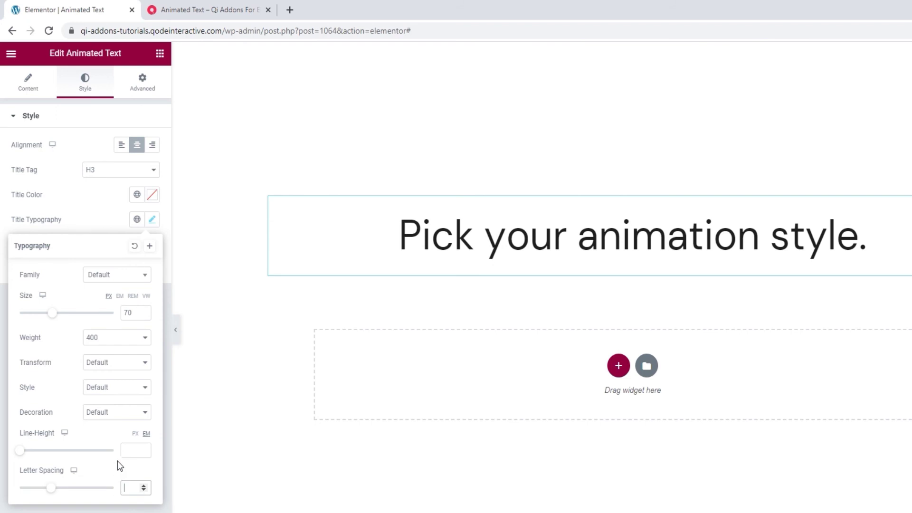
left_click(103, 219)
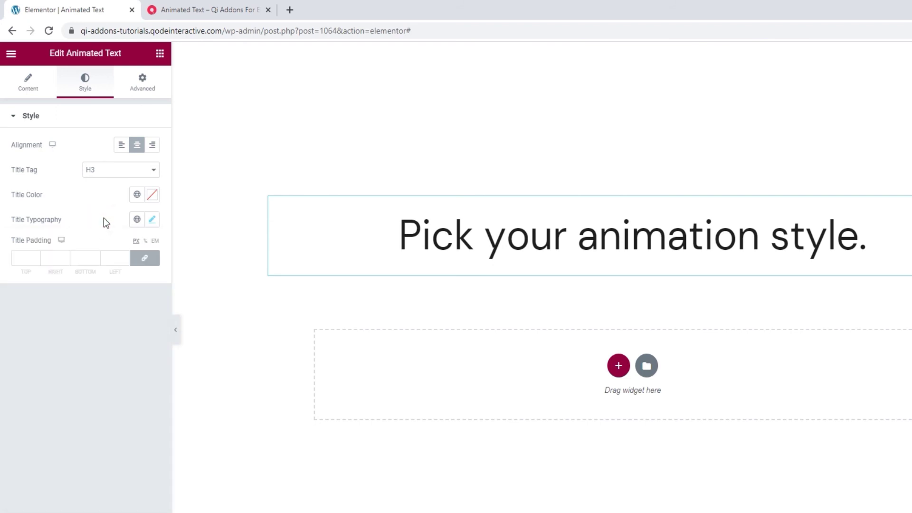
left_click(37, 255)
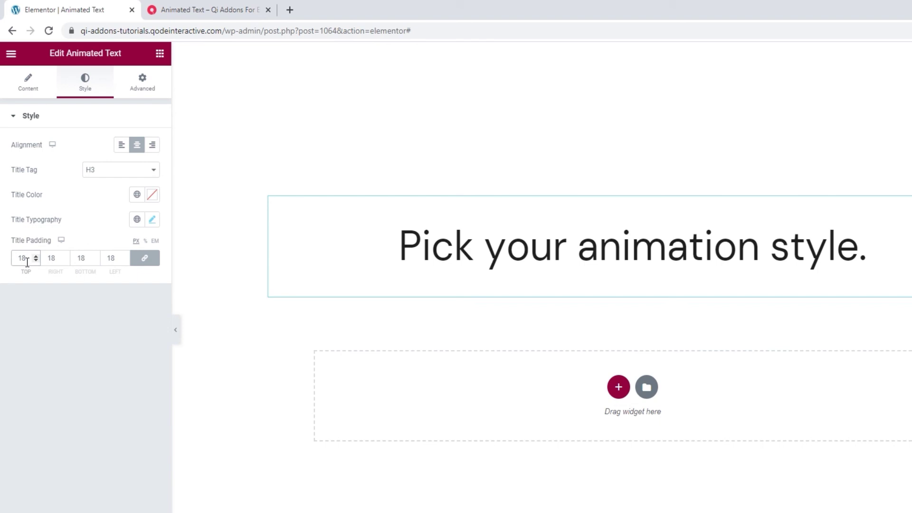
double_click(27, 262)
key("BackSpace")
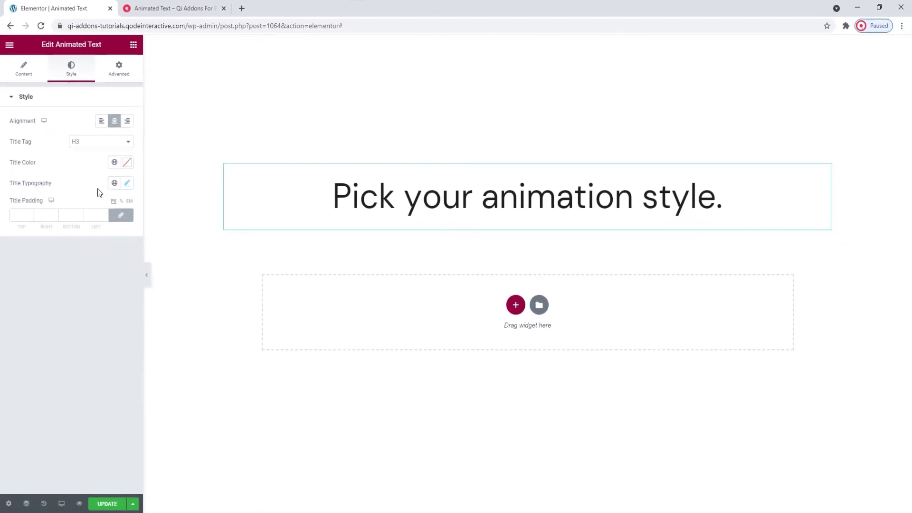
- Save the page with Update and reload the editor
left_click(104, 502)
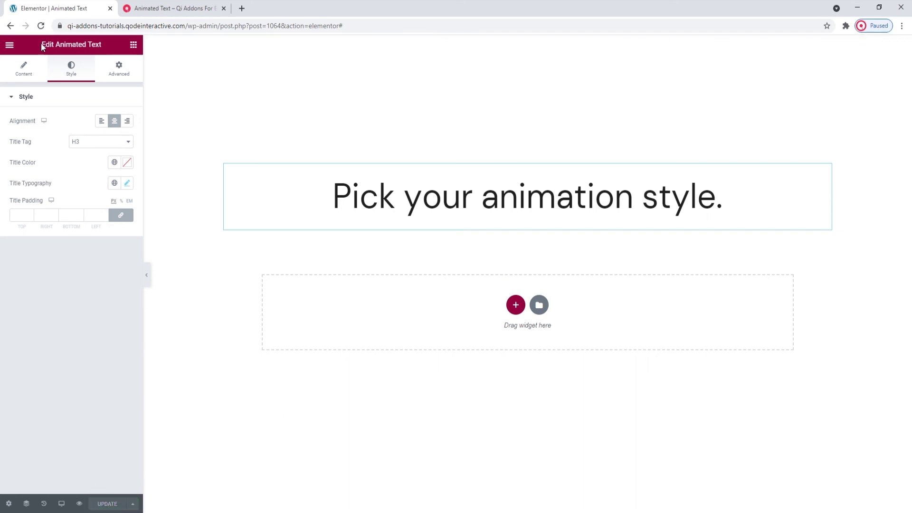
left_click(40, 26)
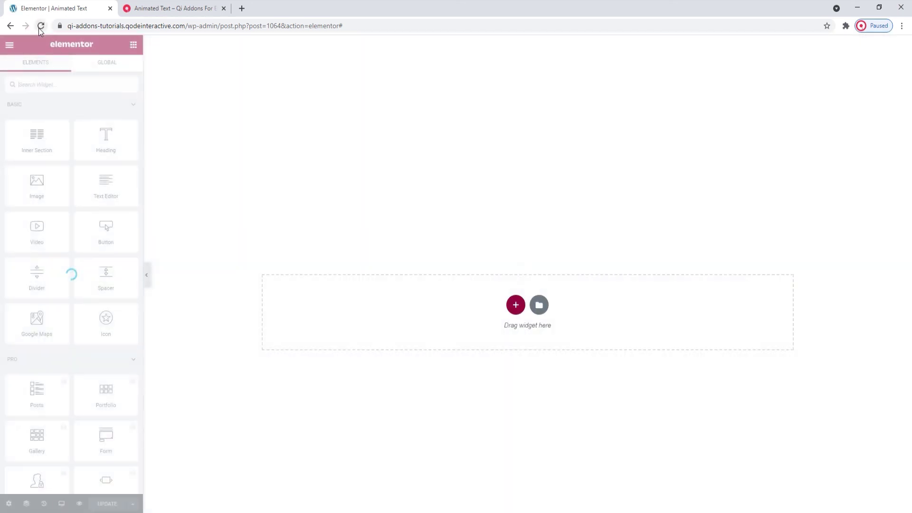